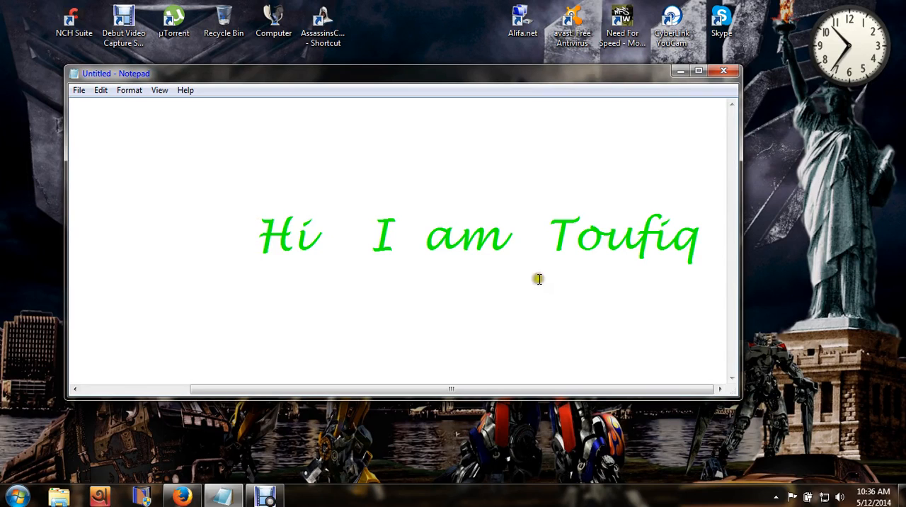
- Switch to Firefox, search Google for "pspice" and look through the PSpice download results
click(680, 71)
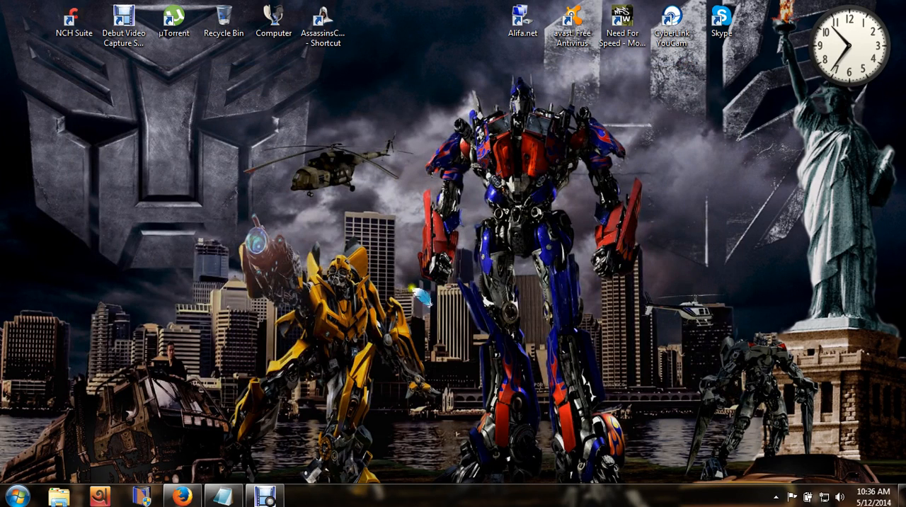
mouse_move(188, 497)
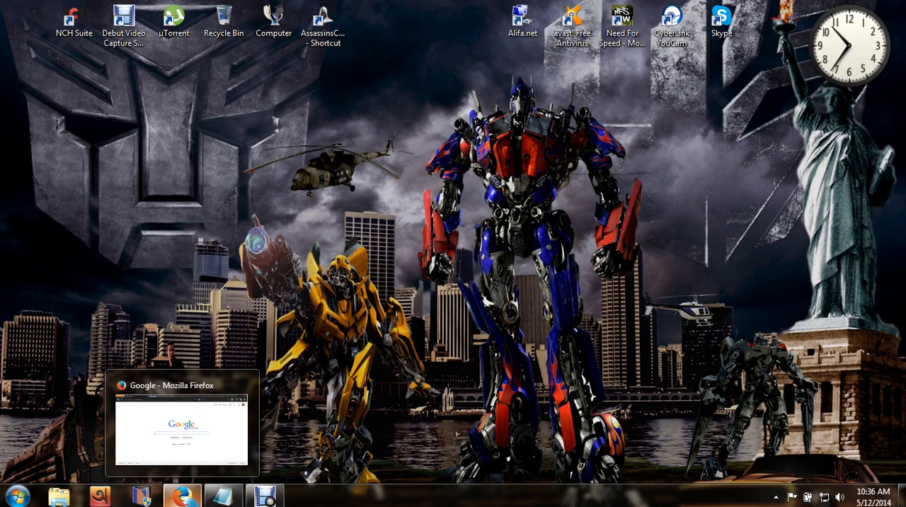
click(183, 497)
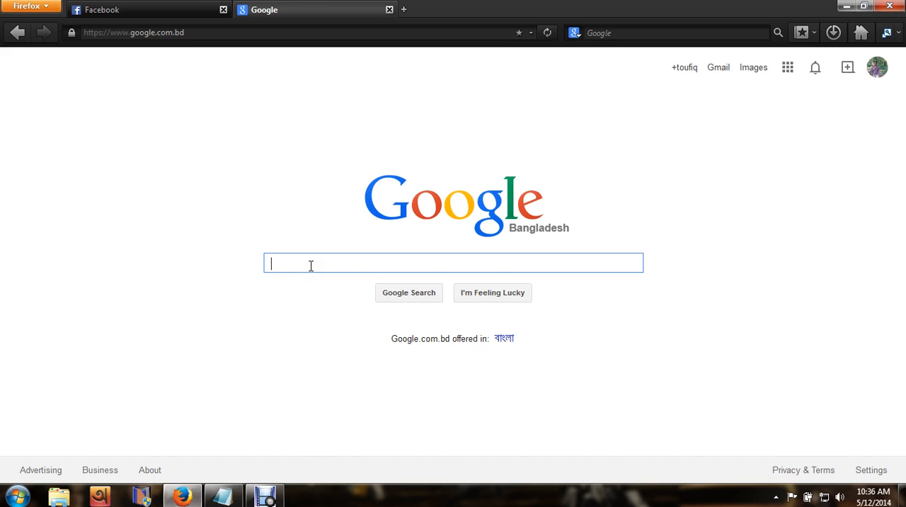
text(p)
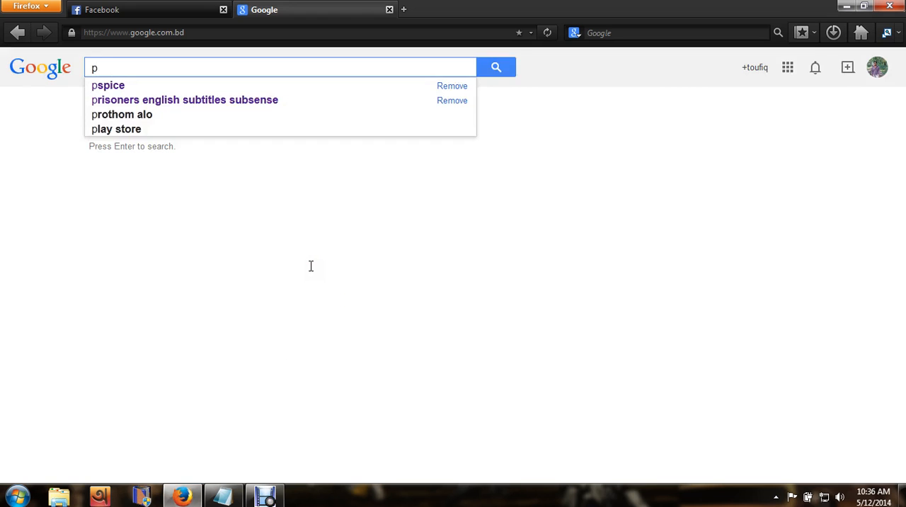
key(Down)
key(Return)
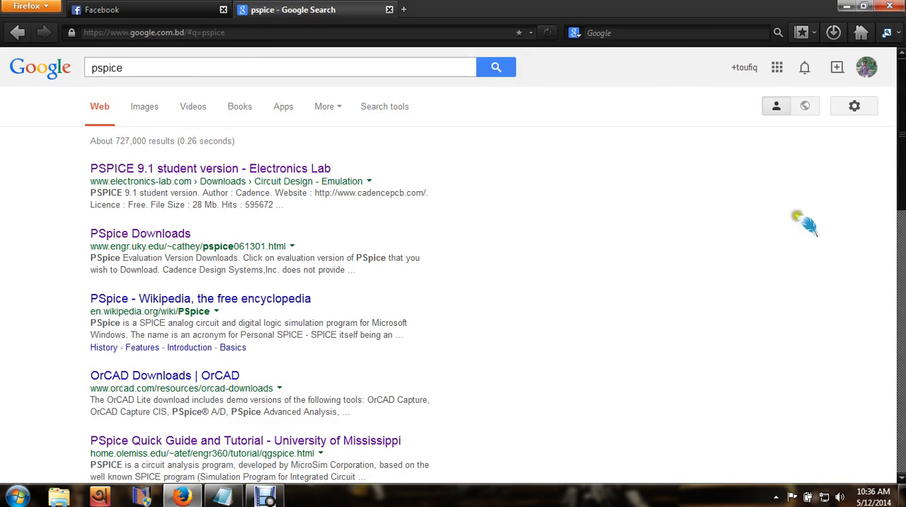
scroll(453, 269, down, 1)
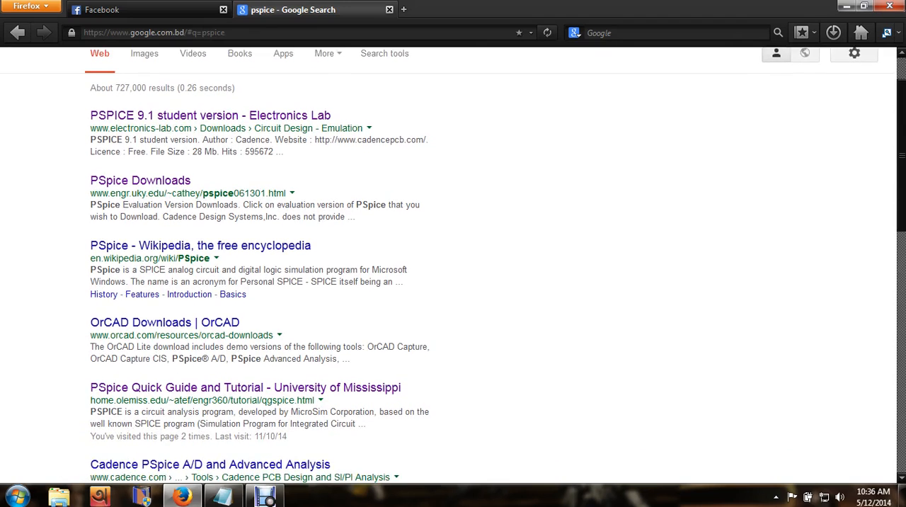
scroll(454, 266, up, 1)
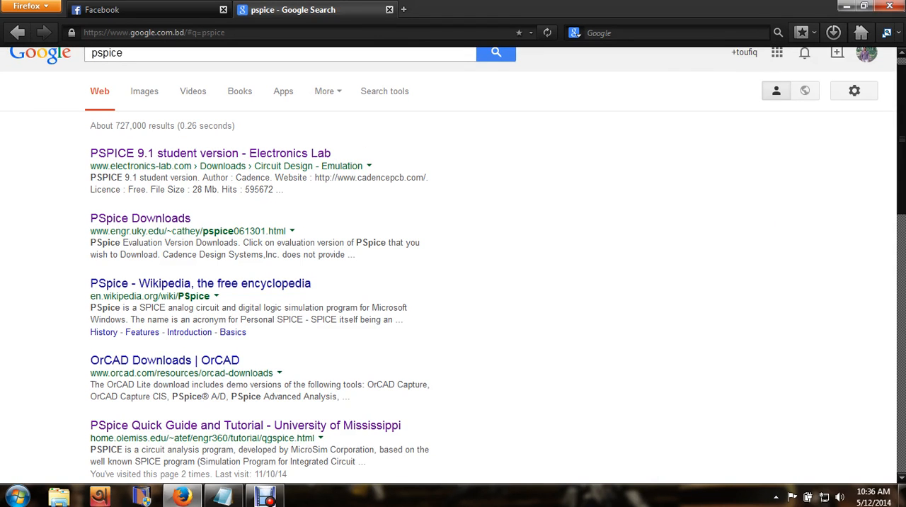
scroll(899, 184, down, 2)
scroll(896, 212, up, 2)
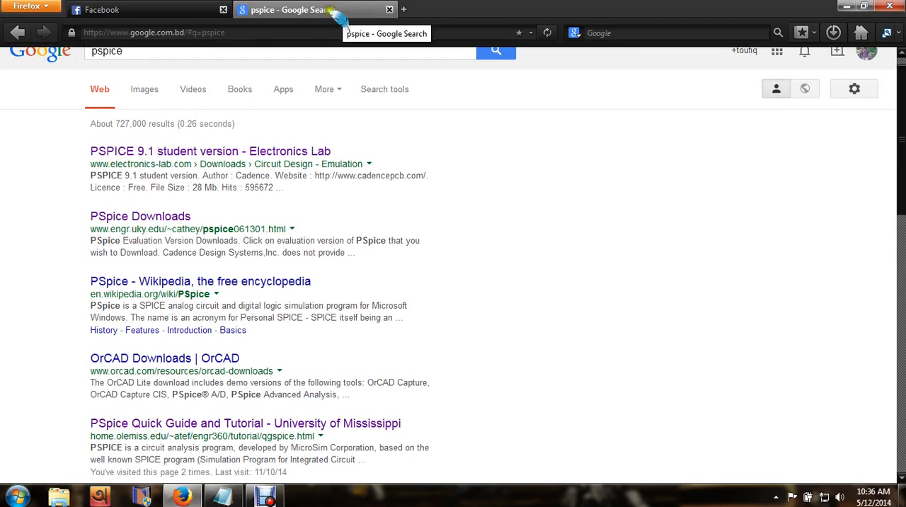
key(ctrl+Tab)
click(301, 10)
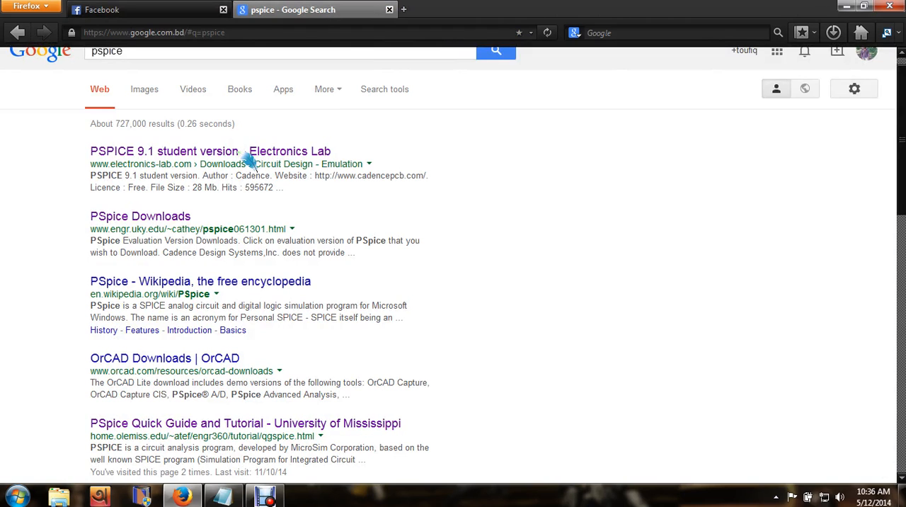
- Launch Schematics from the Orcad Family Release 9.2 program group
click(847, 6)
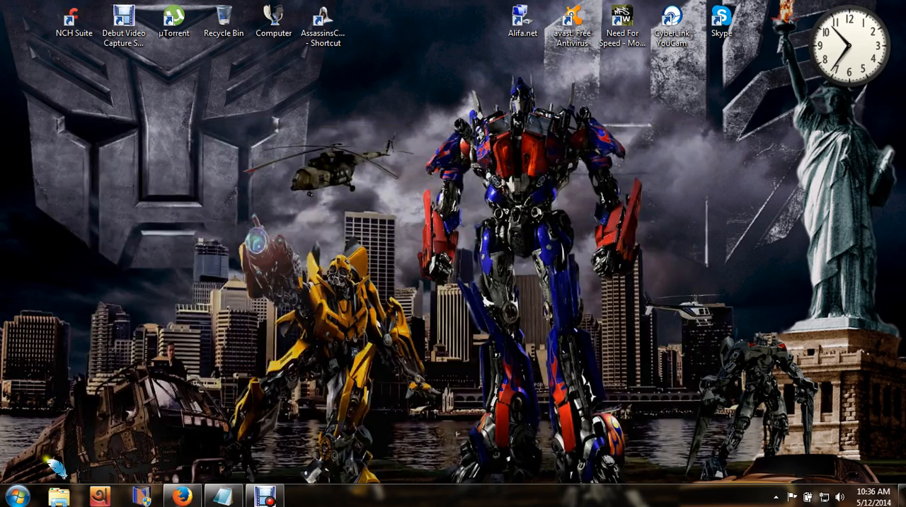
click(16, 496)
click(62, 437)
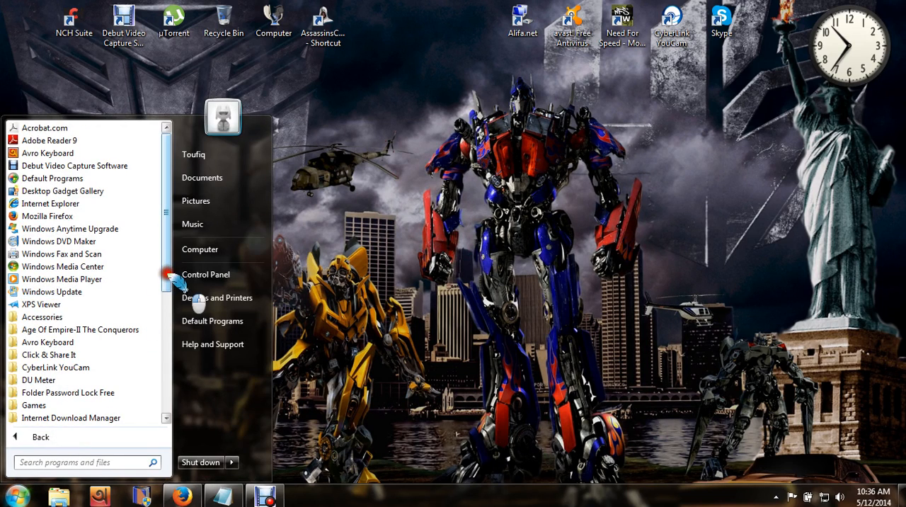
drag(169, 275, 165, 356)
click(75, 368)
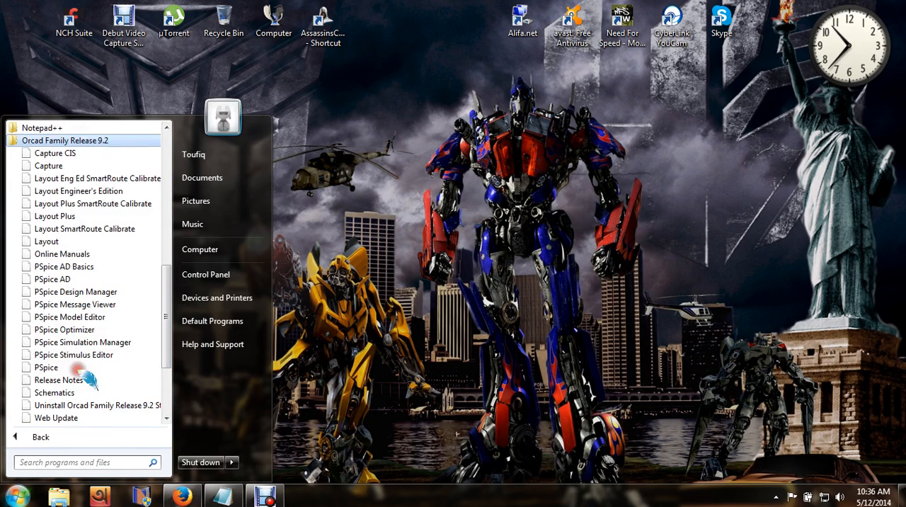
drag(168, 304, 197, 327)
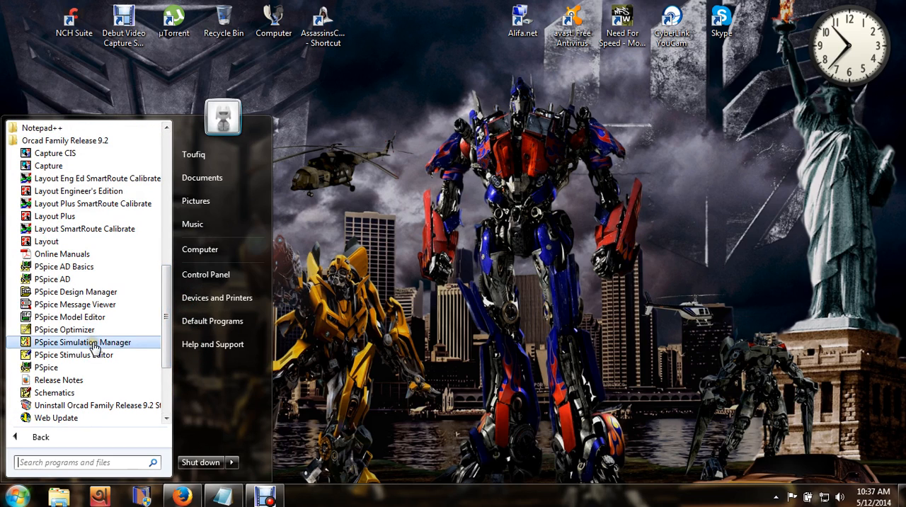
drag(166, 313, 165, 342)
click(74, 329)
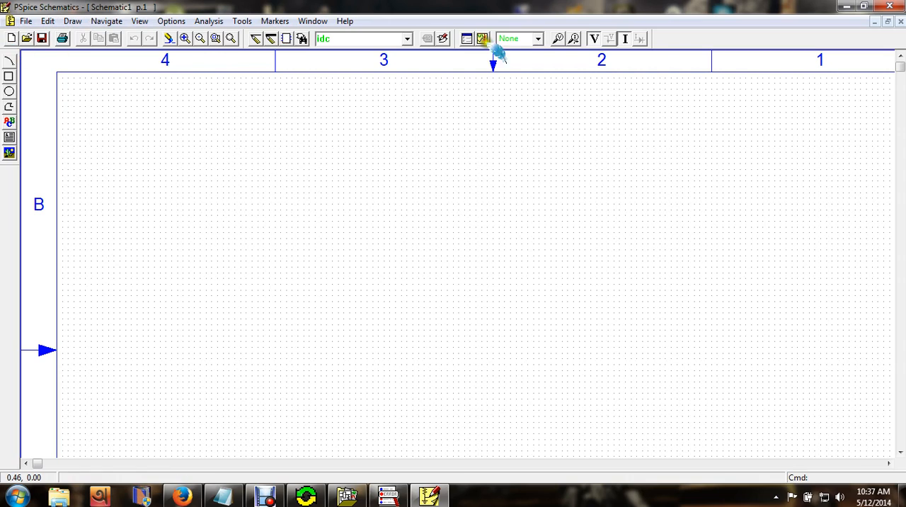
click(415, 202)
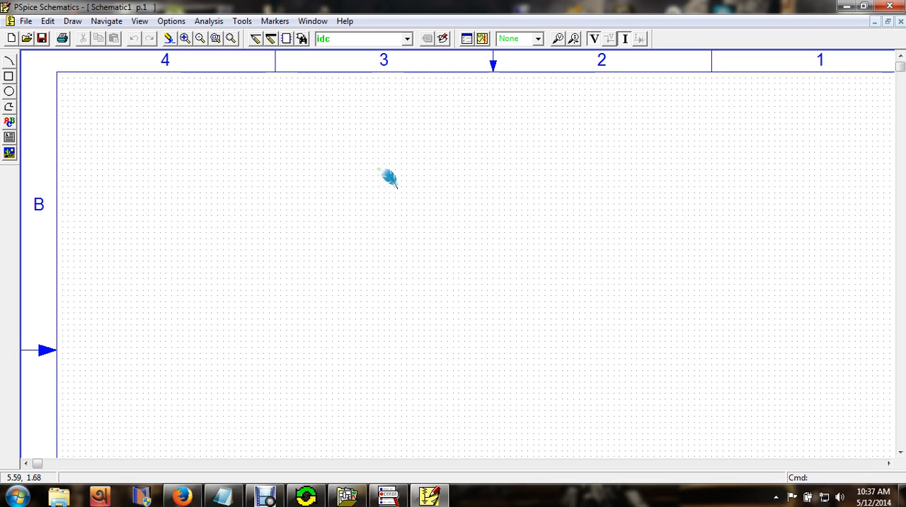
click(270, 39)
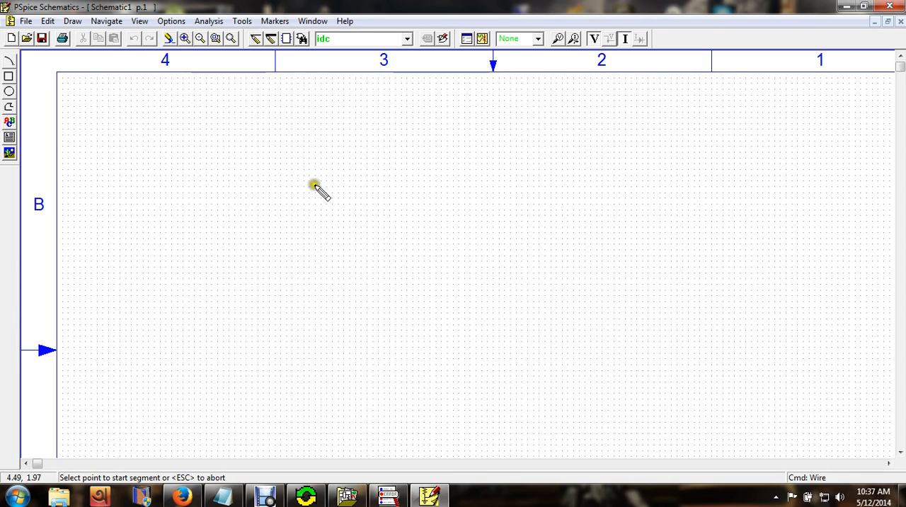
click(319, 135)
right_click(320, 135)
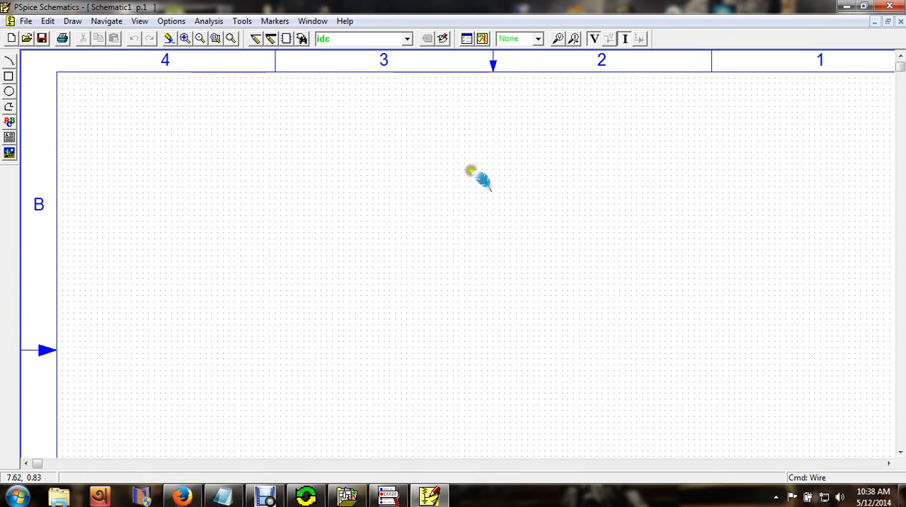
click(439, 203)
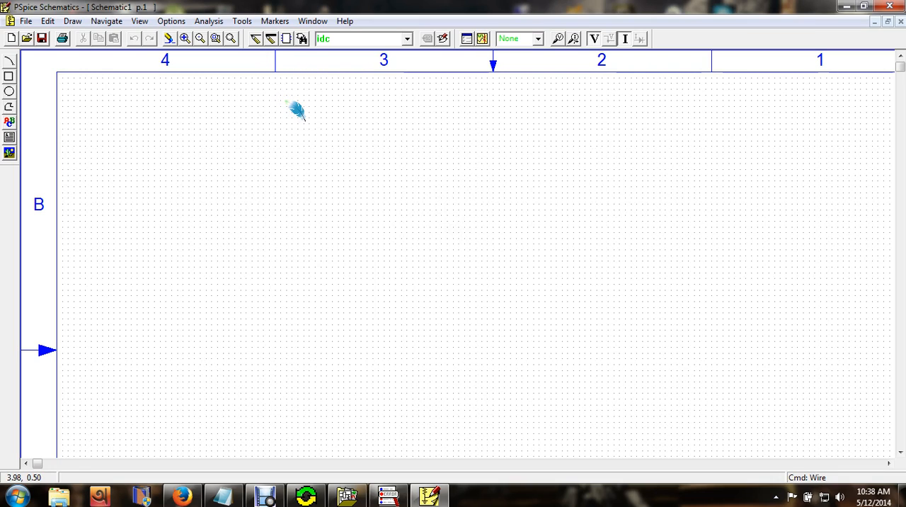
- Draw a stepped wire in the schematic with a vertical, a horizontal and another vertical segment
key(ctrl+w)
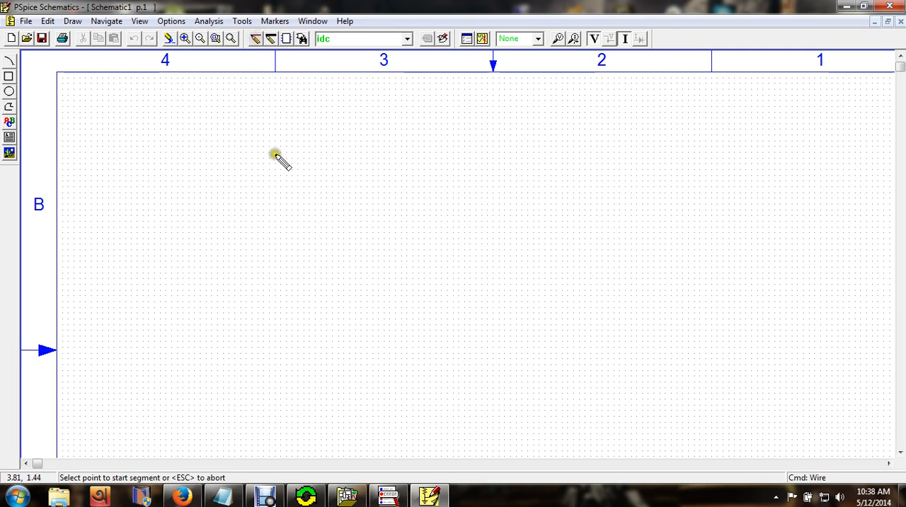
click(296, 248)
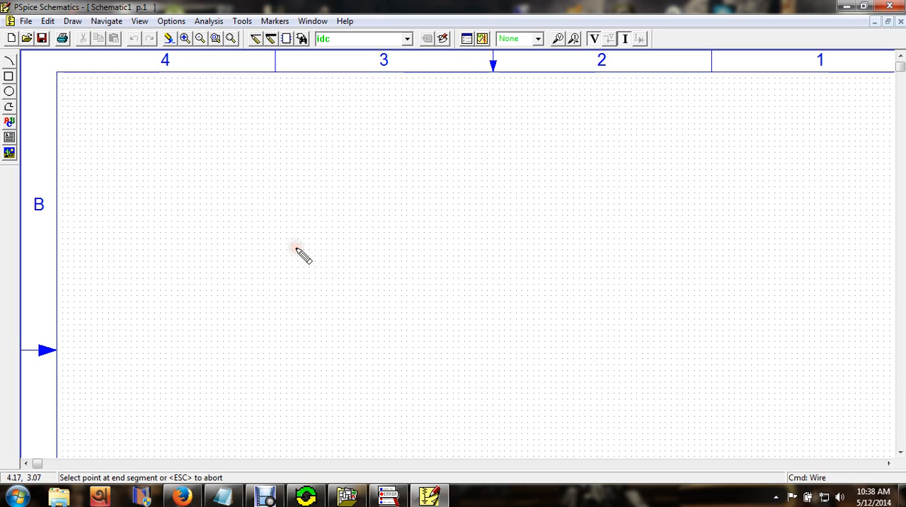
click(309, 215)
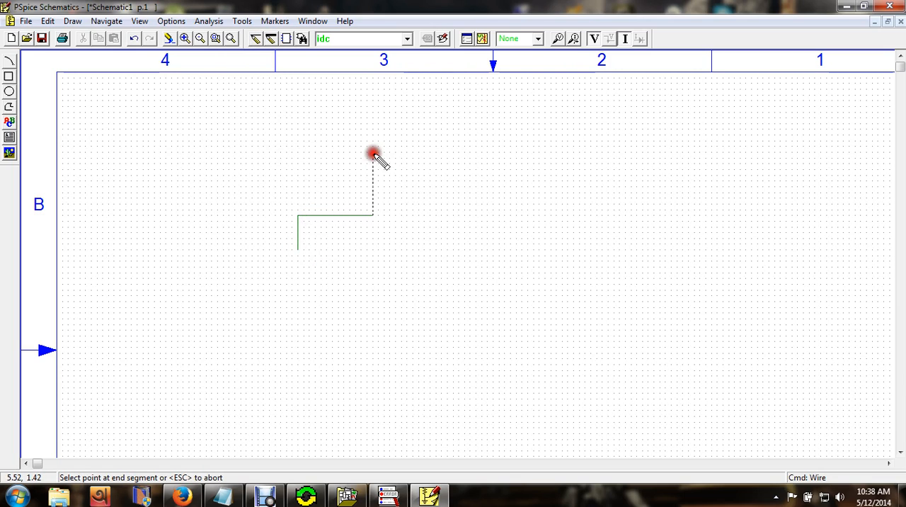
right_click(459, 186)
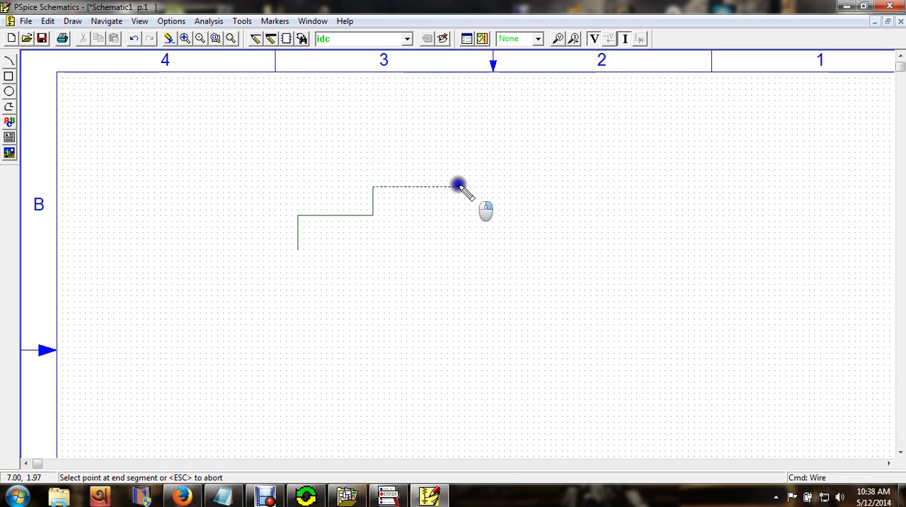
- Draw a separate L-shaped wire to the right of the stepped wire, with one vertical and one horizontal segment
click(521, 152)
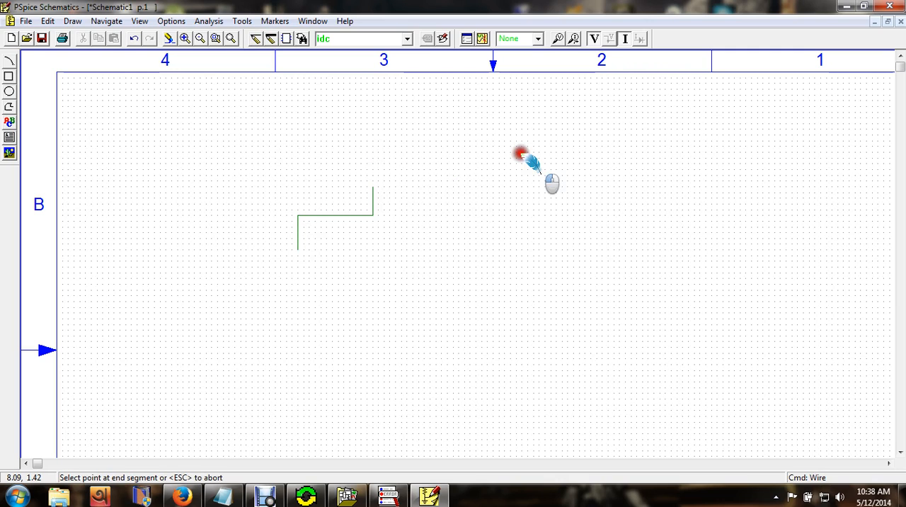
click(600, 203)
right_click(463, 249)
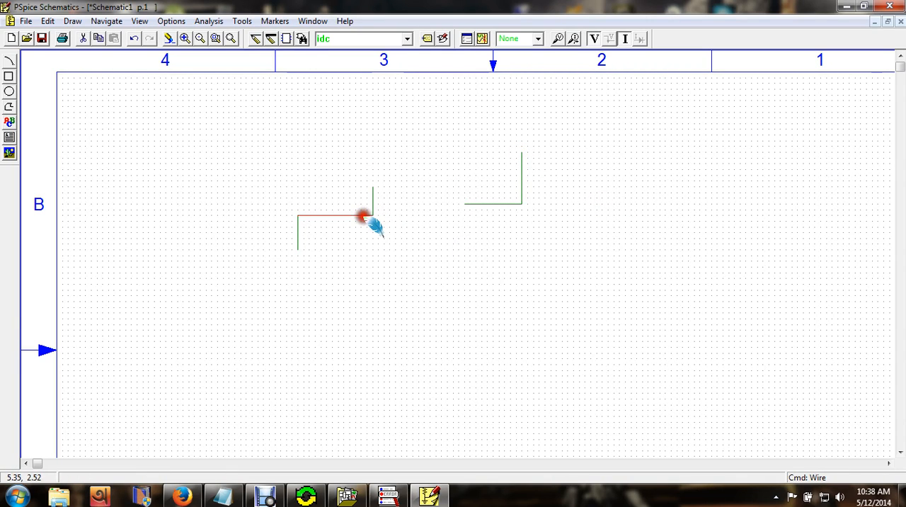
- Delete all segments of the stepped wire and the L-shaped wire from the schematic
key(Delete)
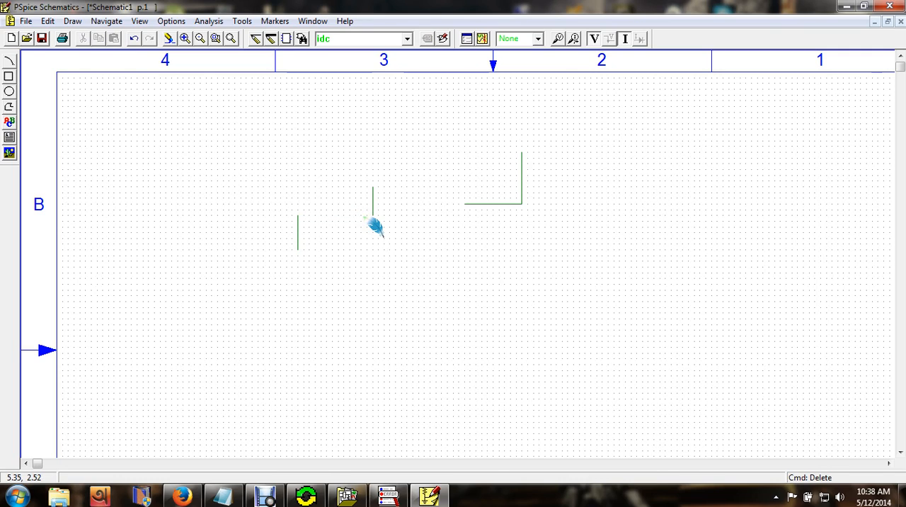
click(372, 205)
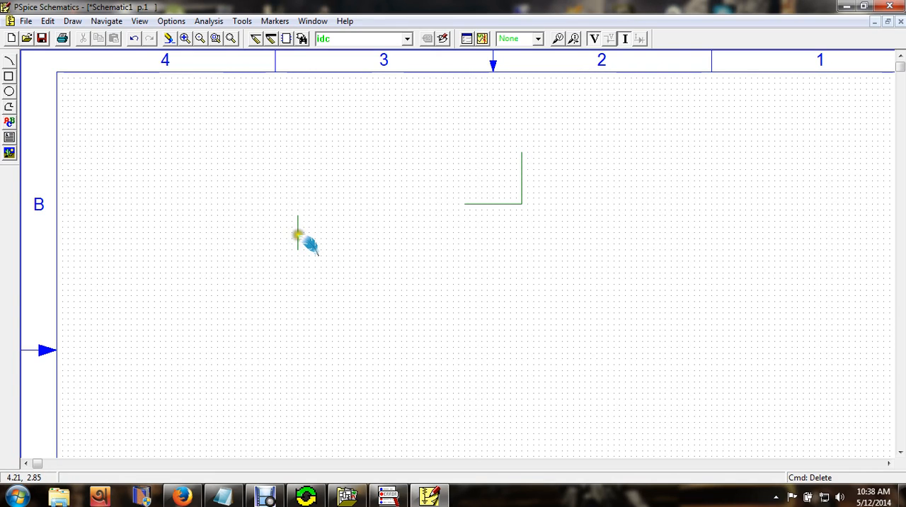
click(297, 235)
key(Delete)
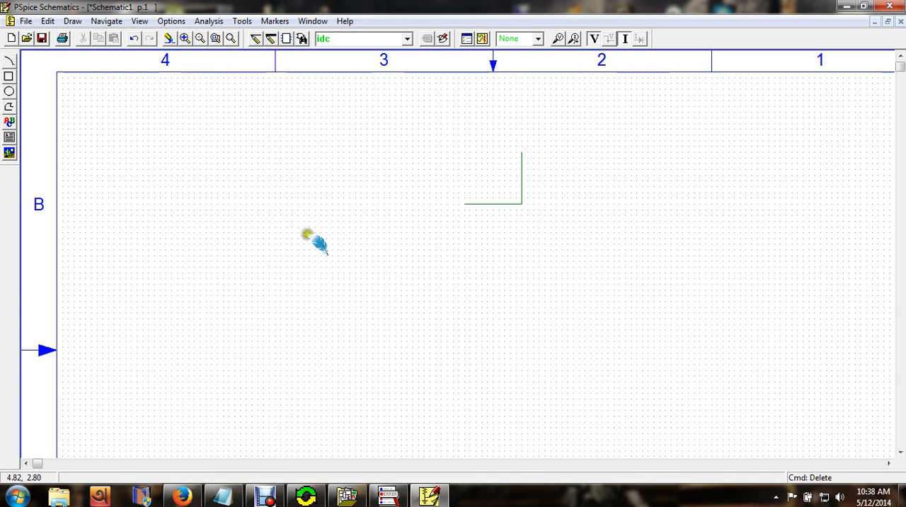
click(511, 204)
key(Delete)
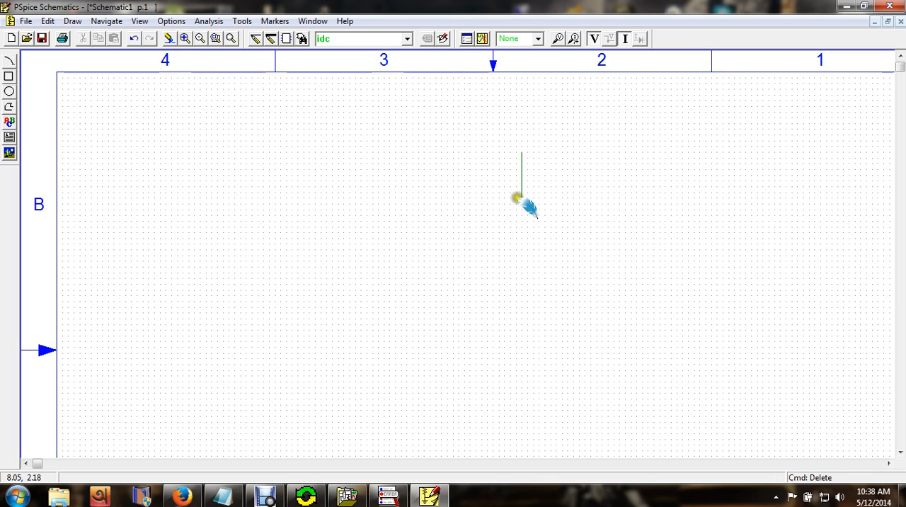
click(522, 191)
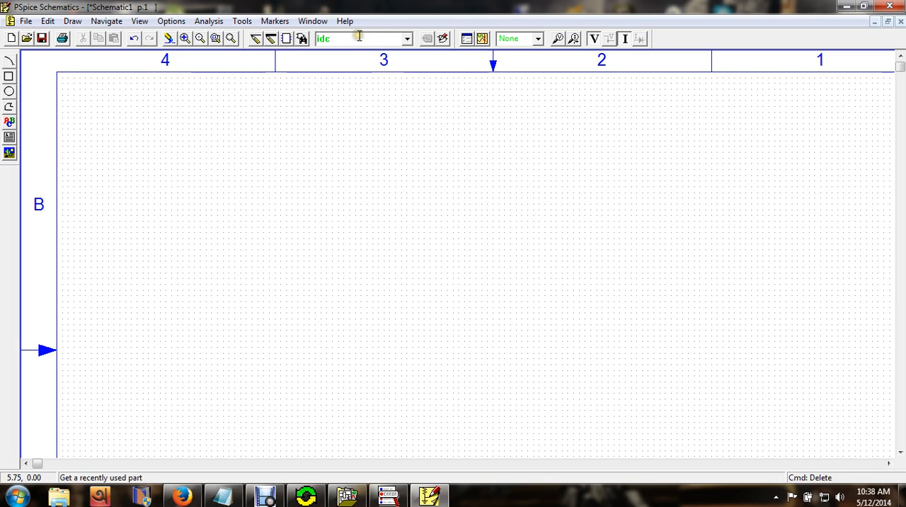
- Open the part browser and preview the LM120K-5 and LM120K-15 voltage regulators
click(303, 40)
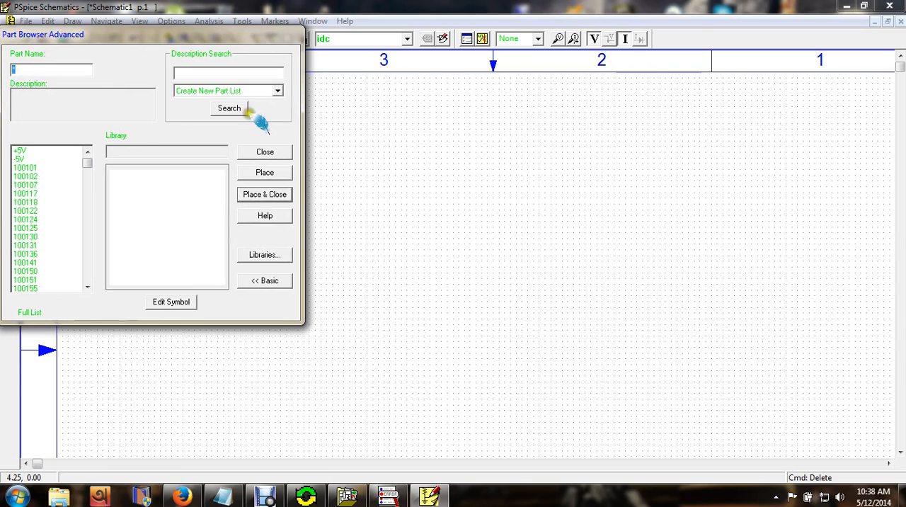
drag(86, 157, 81, 221)
click(32, 203)
click(29, 168)
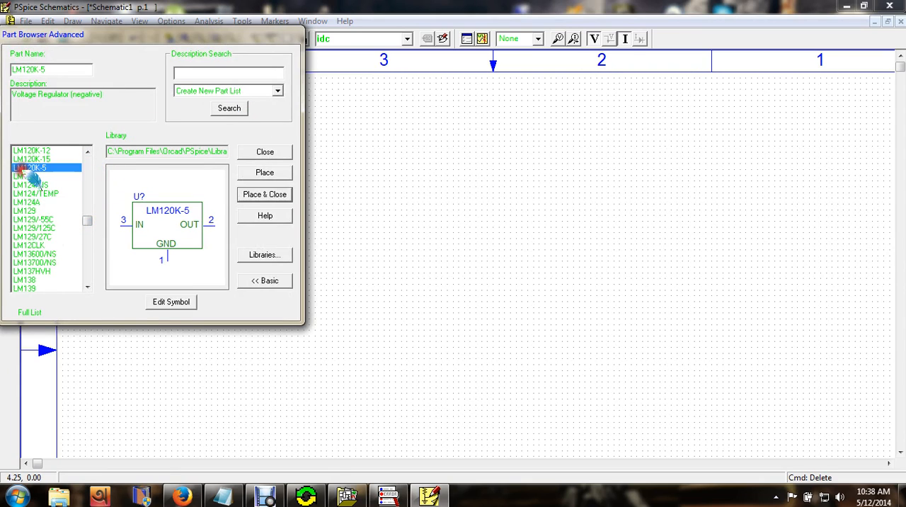
click(28, 159)
drag(88, 221, 86, 153)
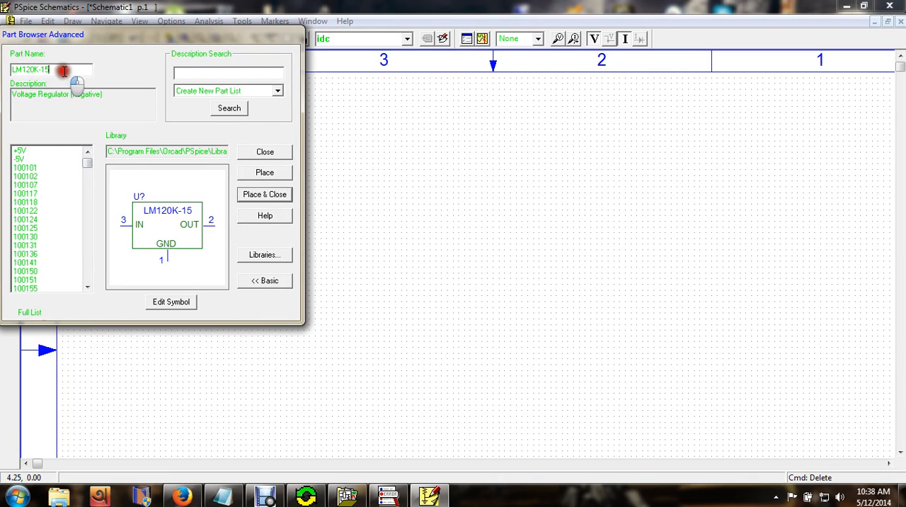
- Replace the part name with "r" to find the resistor, and preview the R710XPT and R711XPT parts
key(BackSpace)
key(BackSpace)
key(BackSpace)
key(BackSpace)
key(BackSpace)
key(BackSpace)
key(BackSpace)
key(BackSpace)
key(BackSpace)
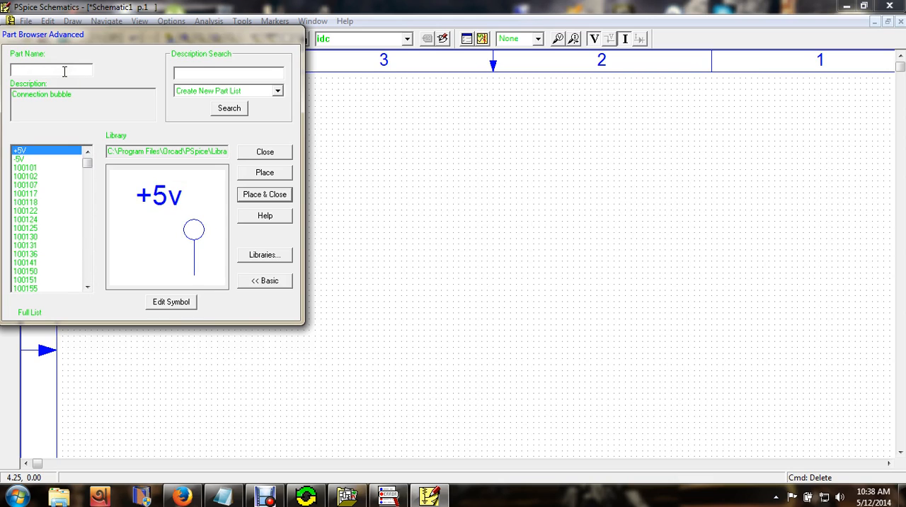
text(r)
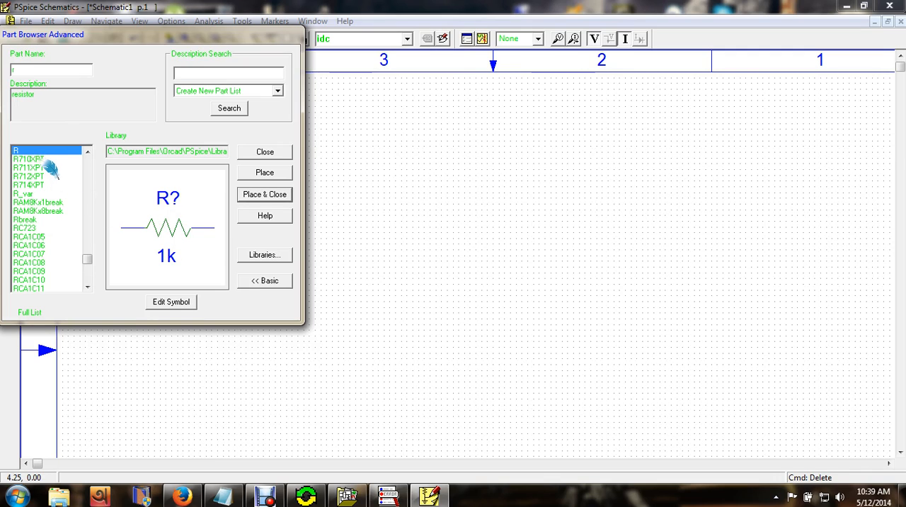
click(32, 159)
click(28, 168)
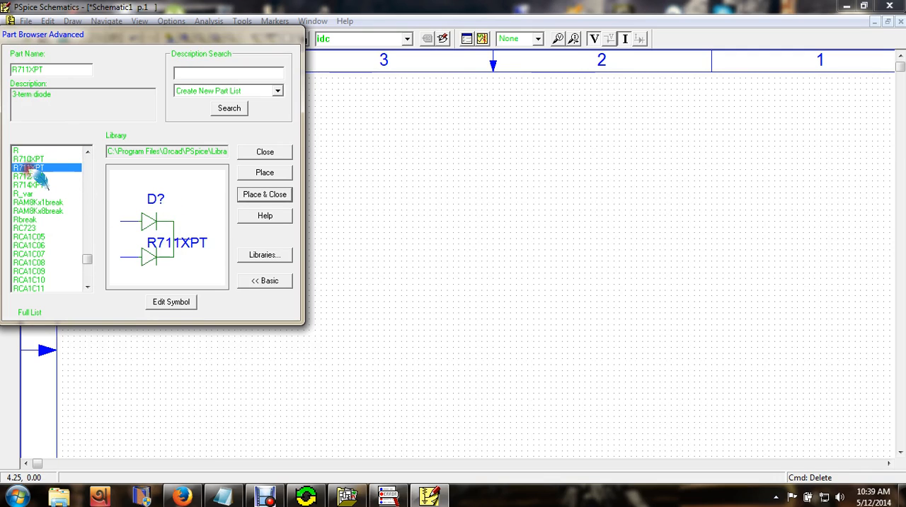
- Choose the resistor part R from the part list and place it horizontally on the schematic
click(31, 177)
click(29, 159)
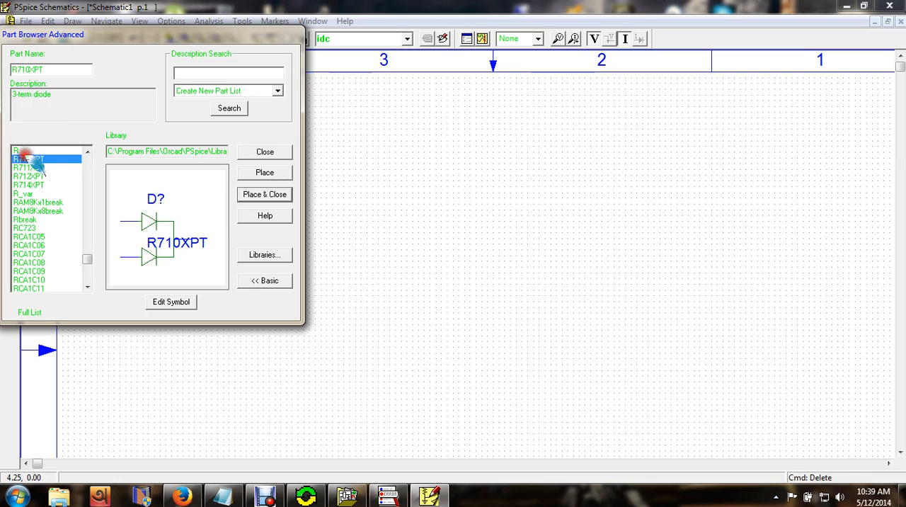
click(17, 151)
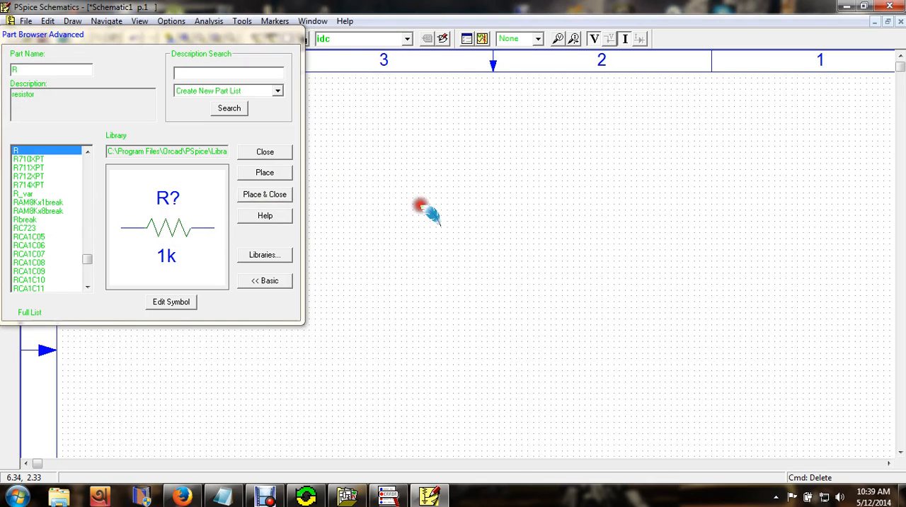
click(273, 195)
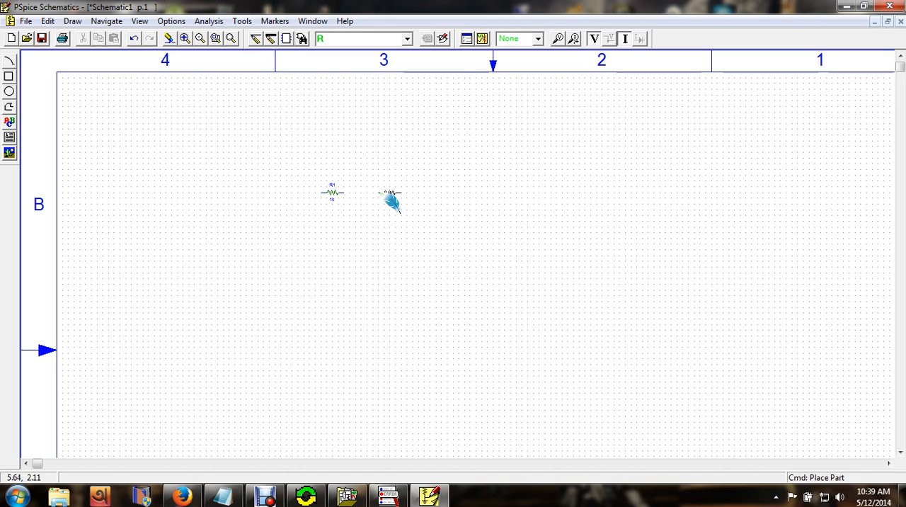
- Rotate the second resistor to vertical, place it below and to the right of the first one, and end part placement
key(ctrl+r)
key(ctrl+r)
key(ctrl+r)
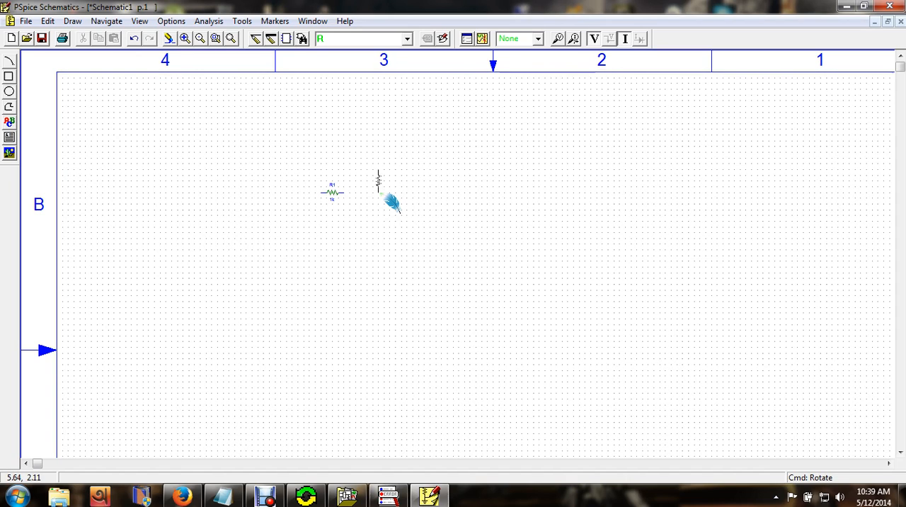
key(ctrl+r)
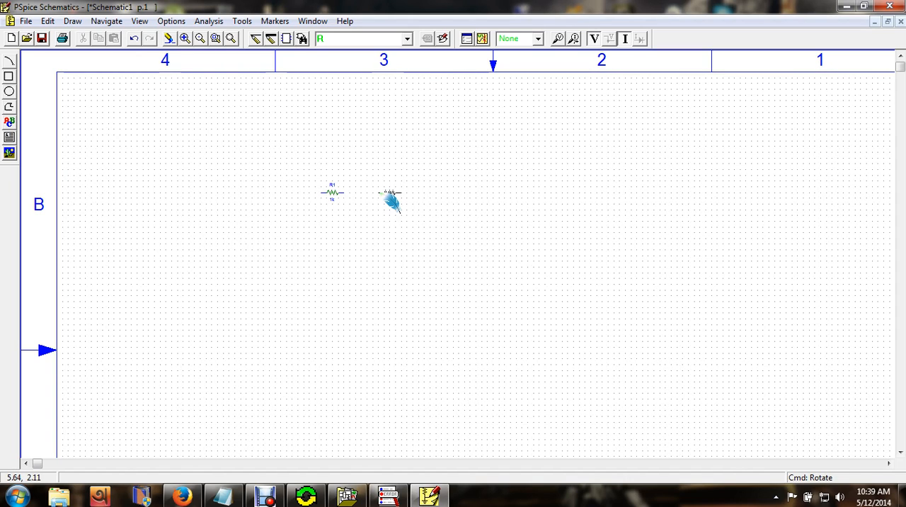
key(ctrl+r)
key(ctrl+r)
key(ctrl+r)
key(ctrl+r)
click(383, 212)
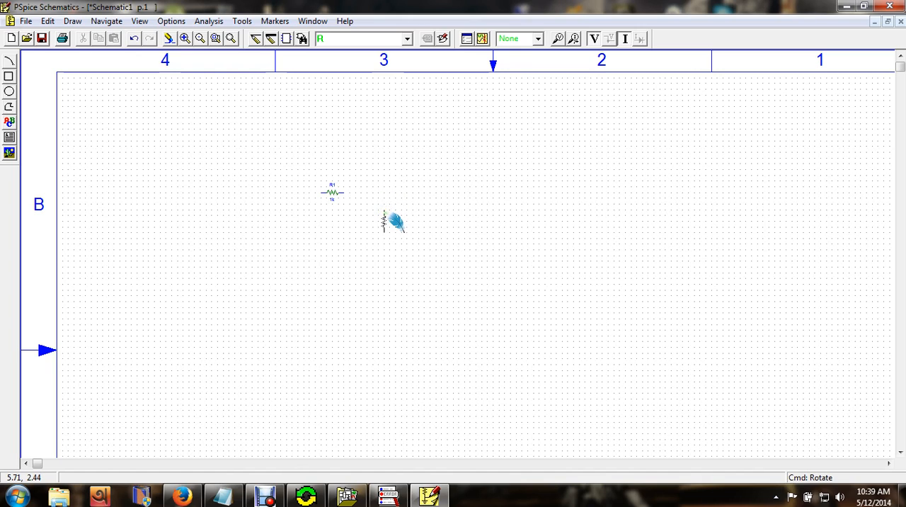
right_click(384, 215)
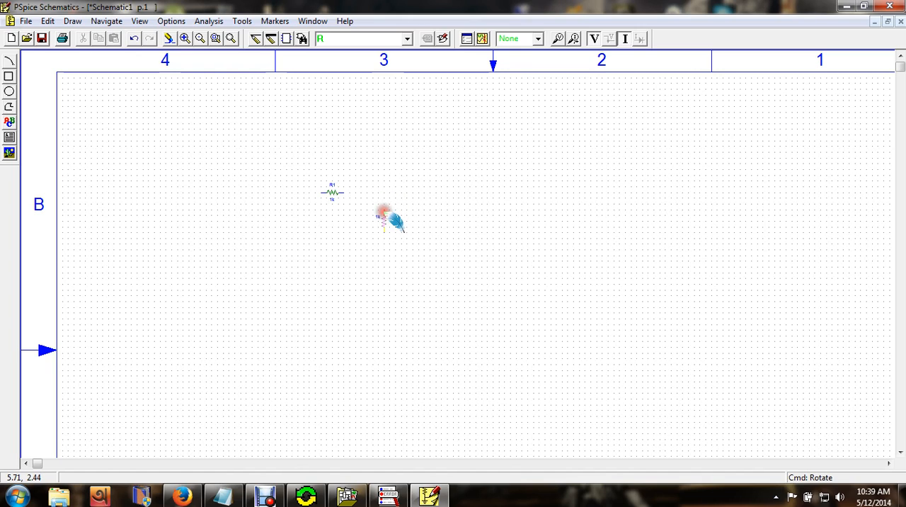
click(433, 186)
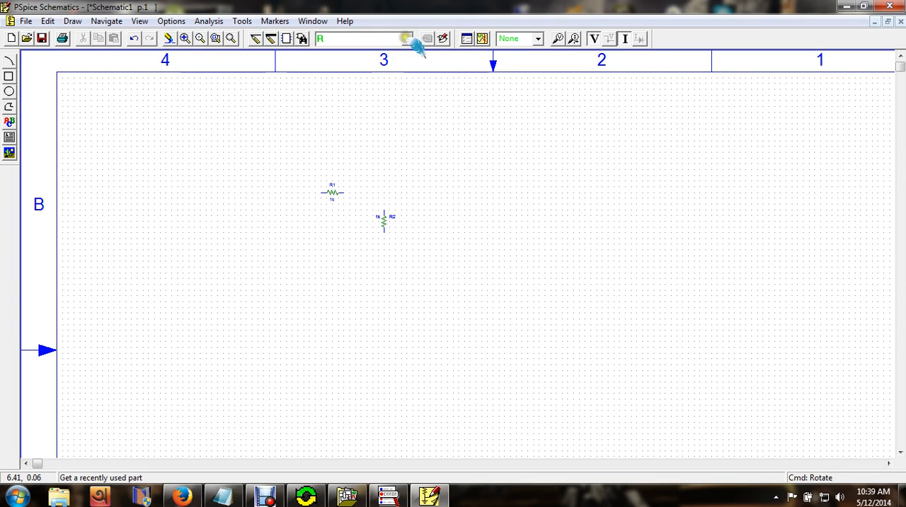
- Find parts starting with "v", choose the DC voltage source VDC and place it below and to the left of the horizontal resistor
click(309, 39)
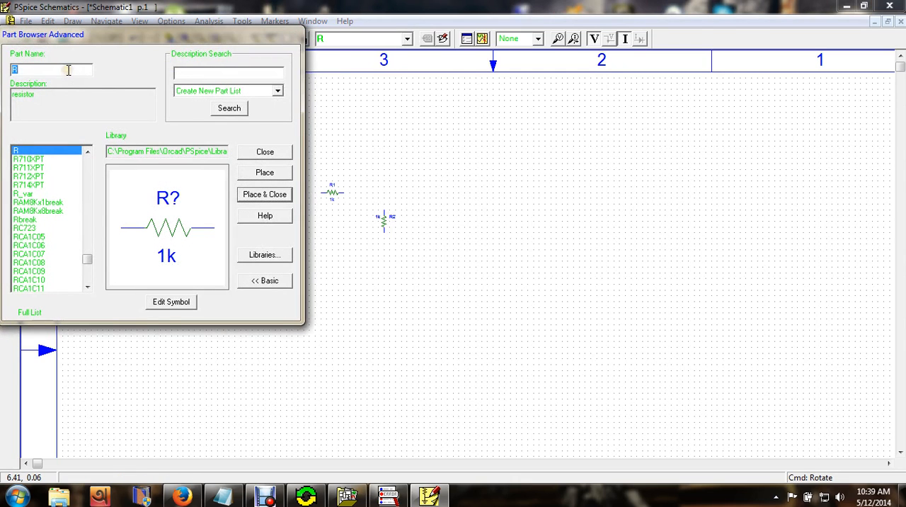
text(V)
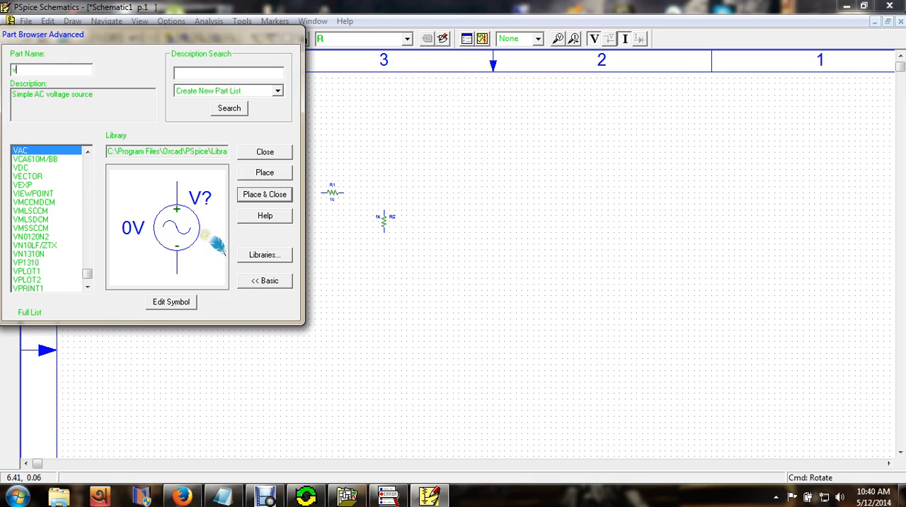
click(42, 160)
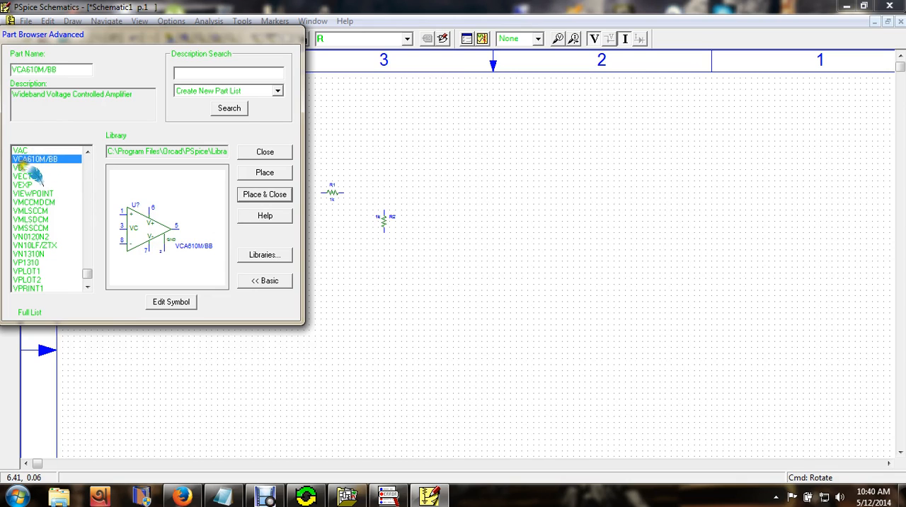
click(27, 168)
click(264, 194)
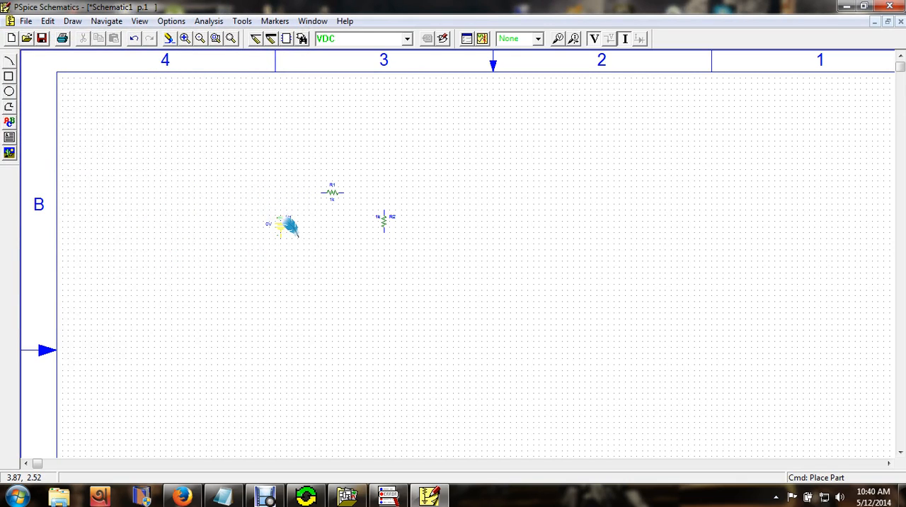
click(279, 217)
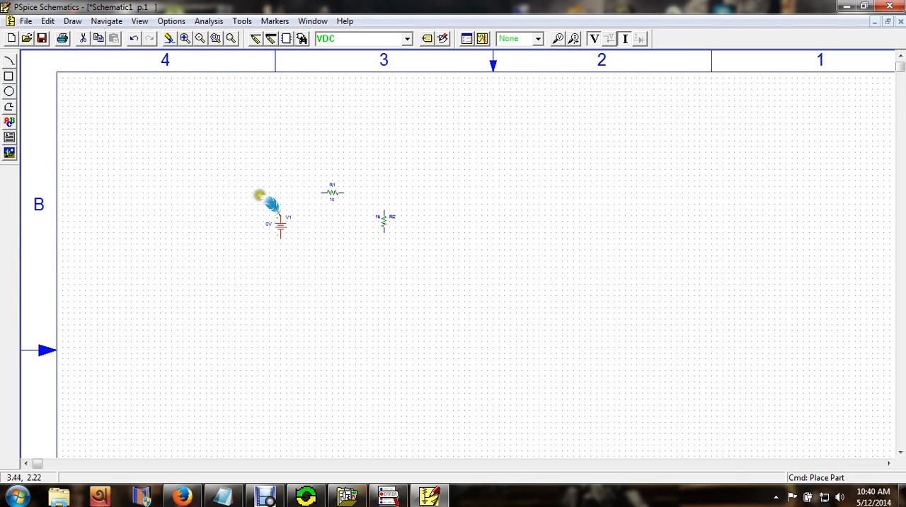
click(387, 221)
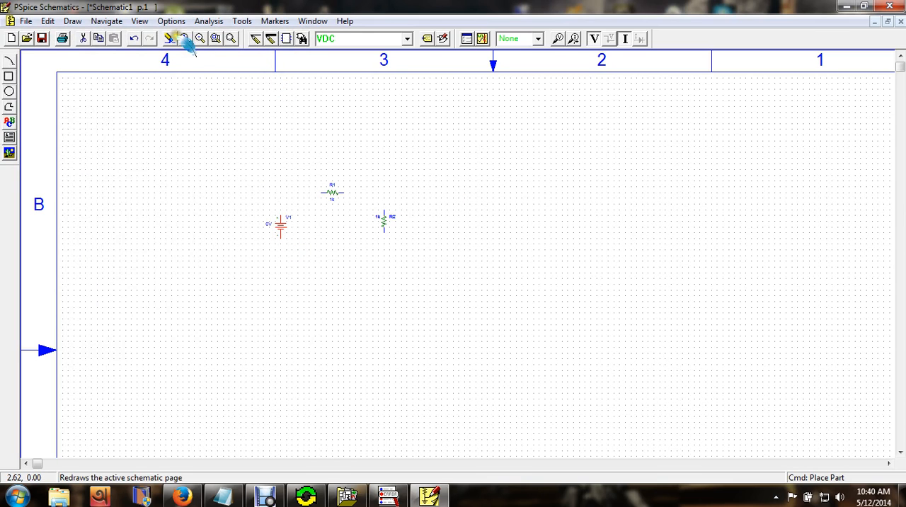
- Draw a wire from the positive terminal of voltage source V1 to the left end of resistor R1
click(185, 38)
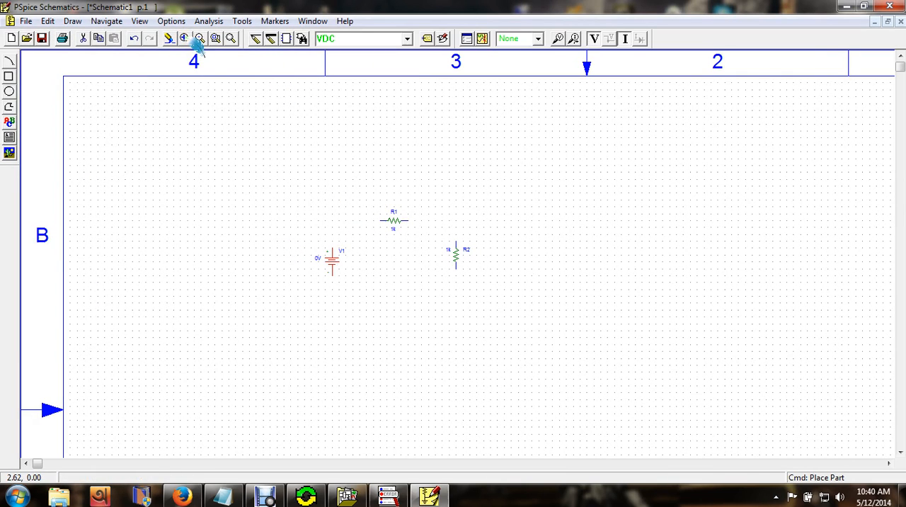
click(200, 38)
click(200, 39)
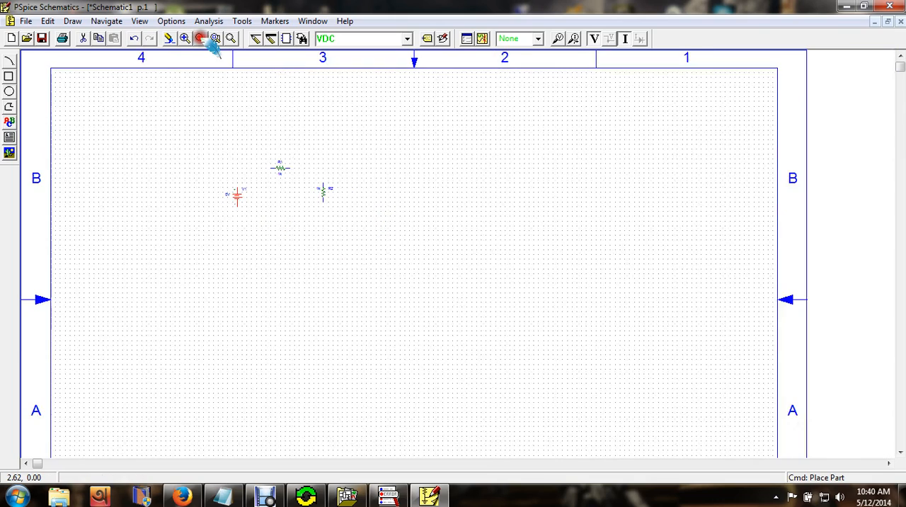
click(185, 38)
click(184, 38)
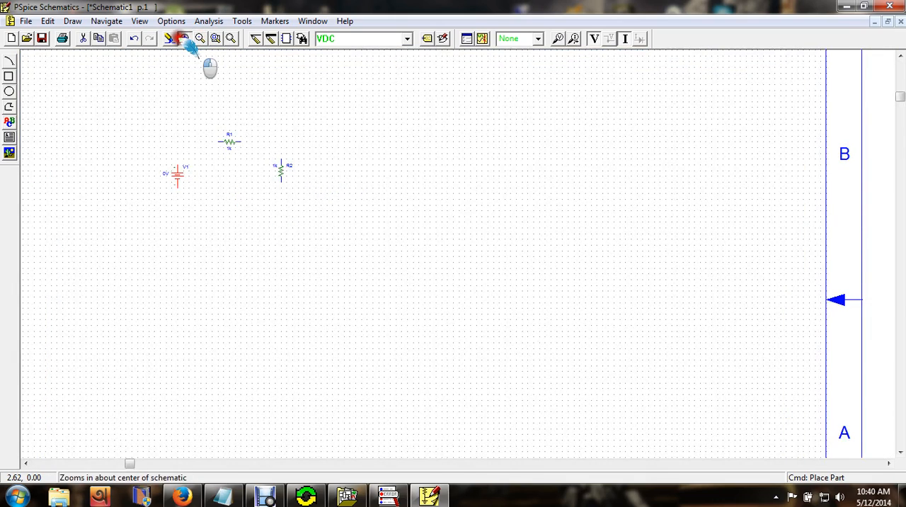
click(303, 140)
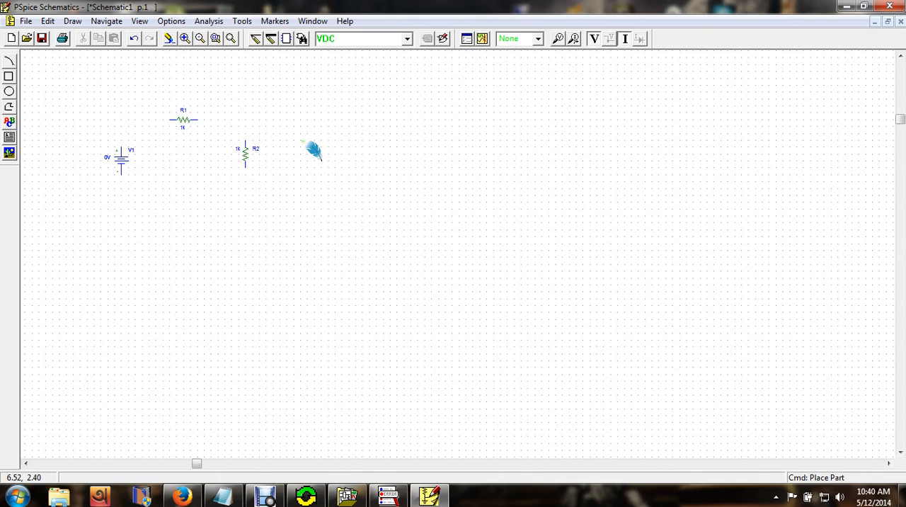
key(ctrl+n)
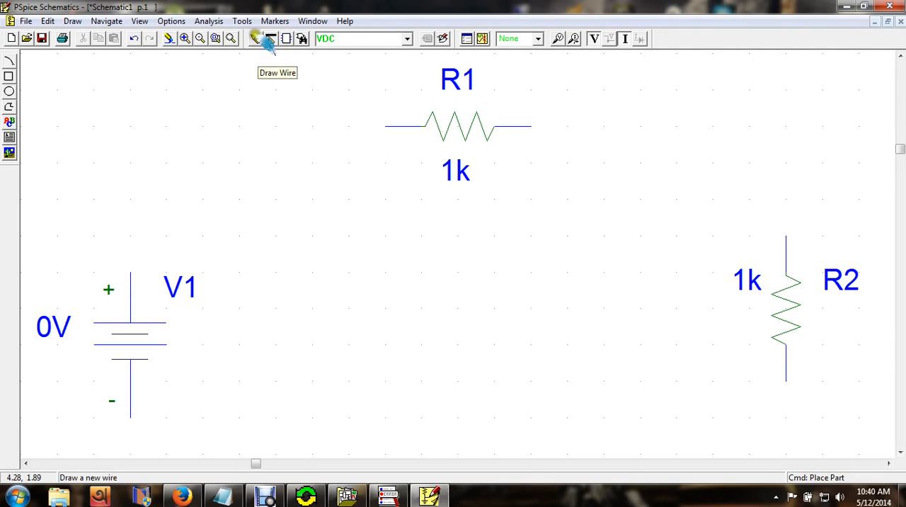
click(257, 39)
click(260, 147)
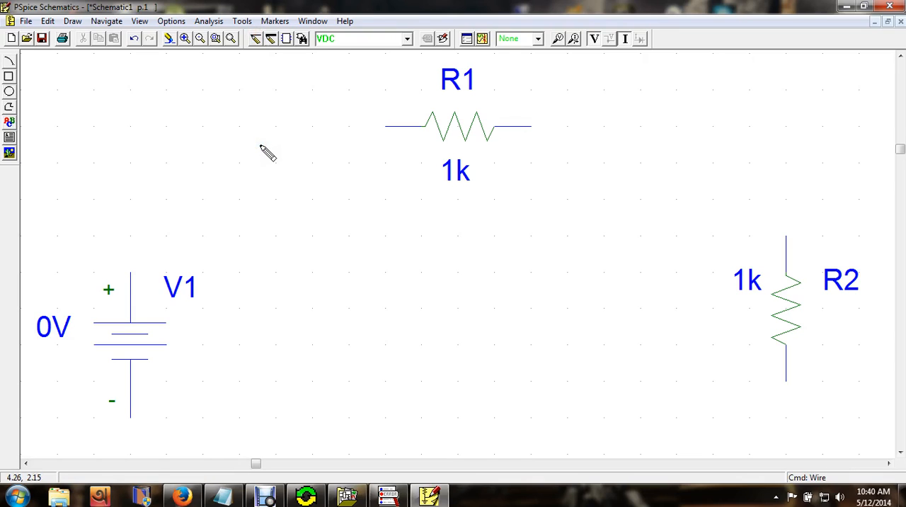
click(130, 272)
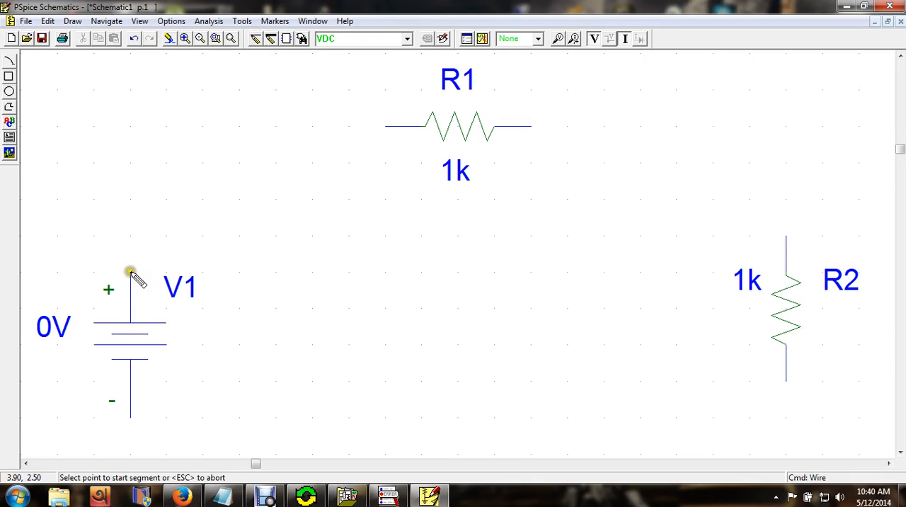
click(130, 272)
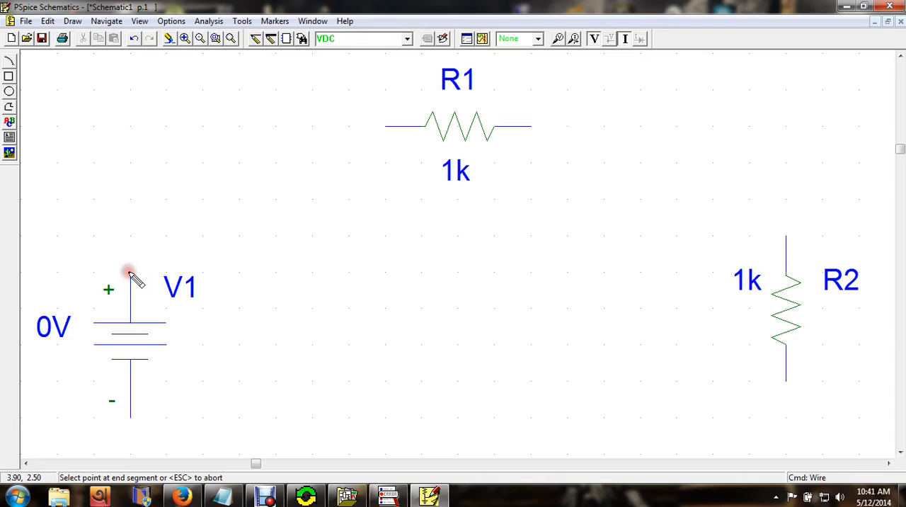
click(384, 126)
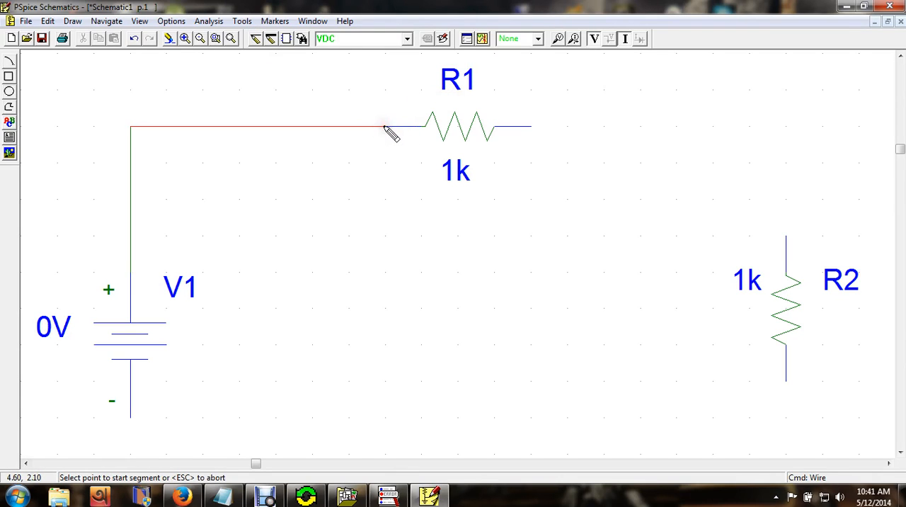
- Close the circuit with wires from R1's right end to R2's top and from R2's bottom to V1's negative terminal
click(531, 126)
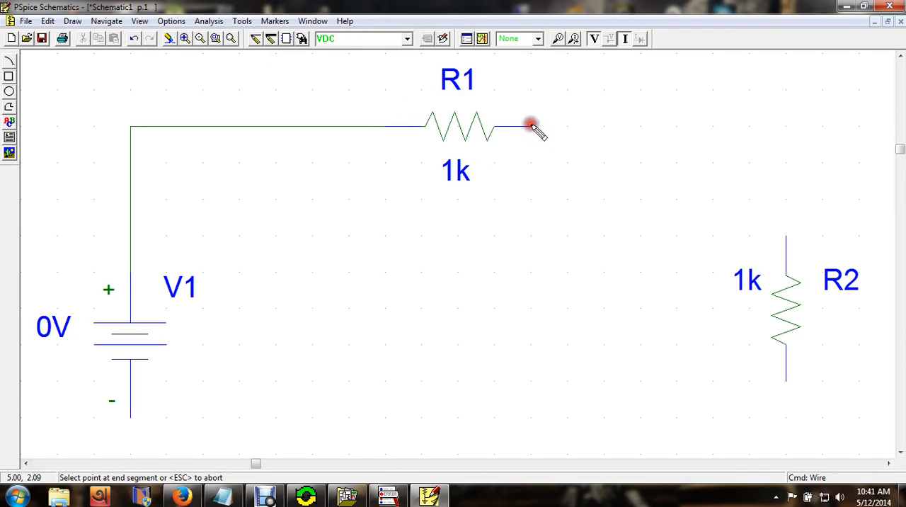
click(788, 234)
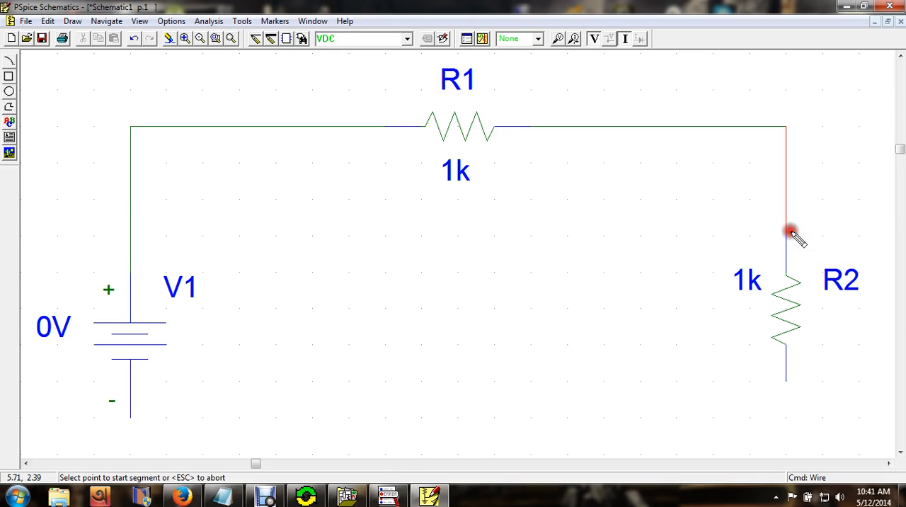
click(786, 381)
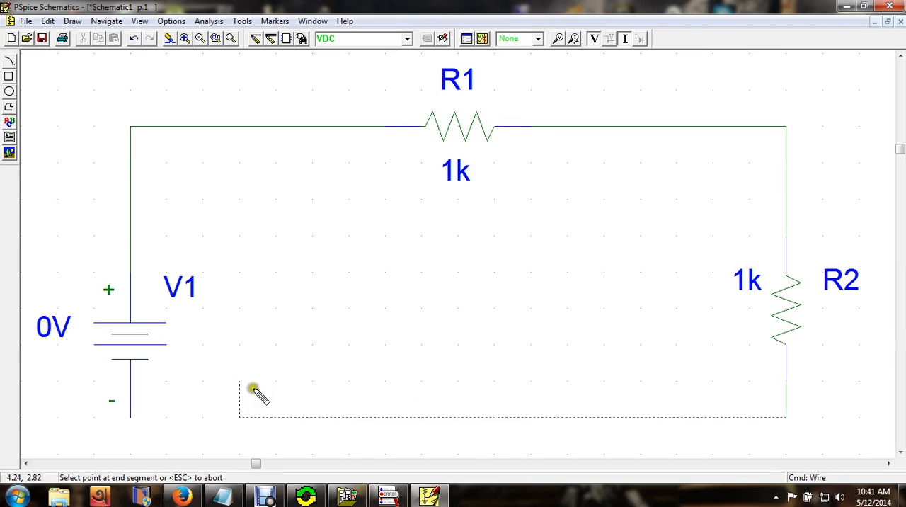
click(132, 417)
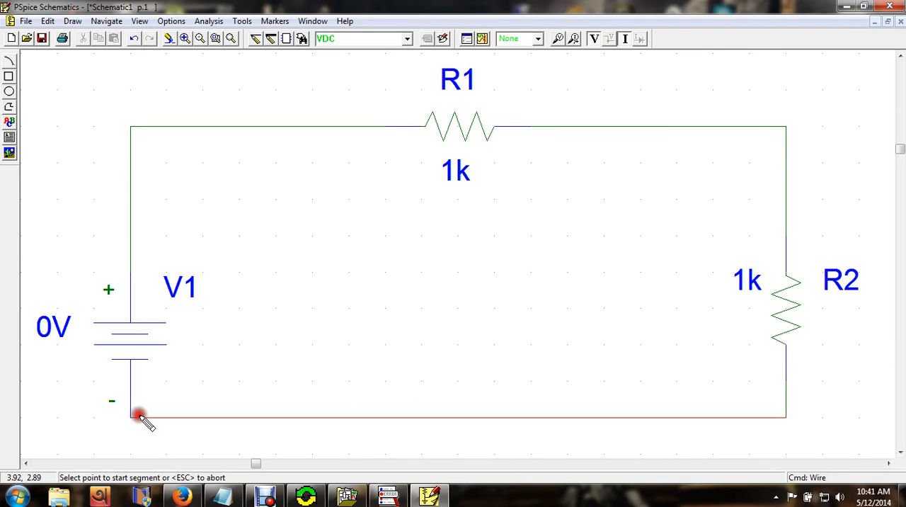
right_click(295, 314)
click(296, 314)
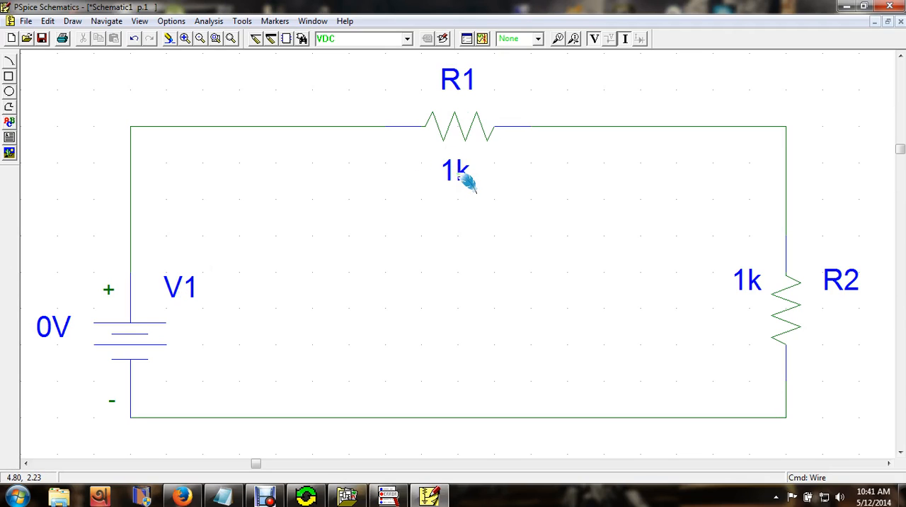
- Set the value of resistor R2 to 10
click(758, 288)
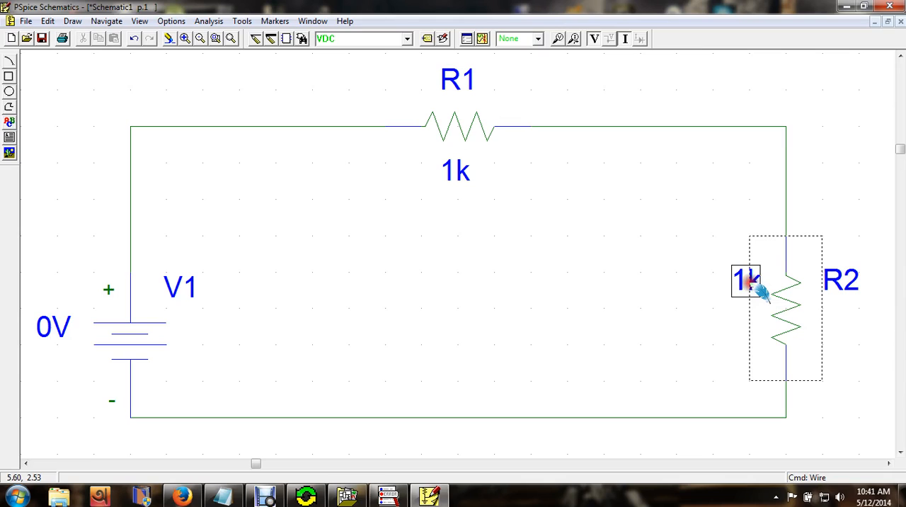
click(700, 291)
click(753, 289)
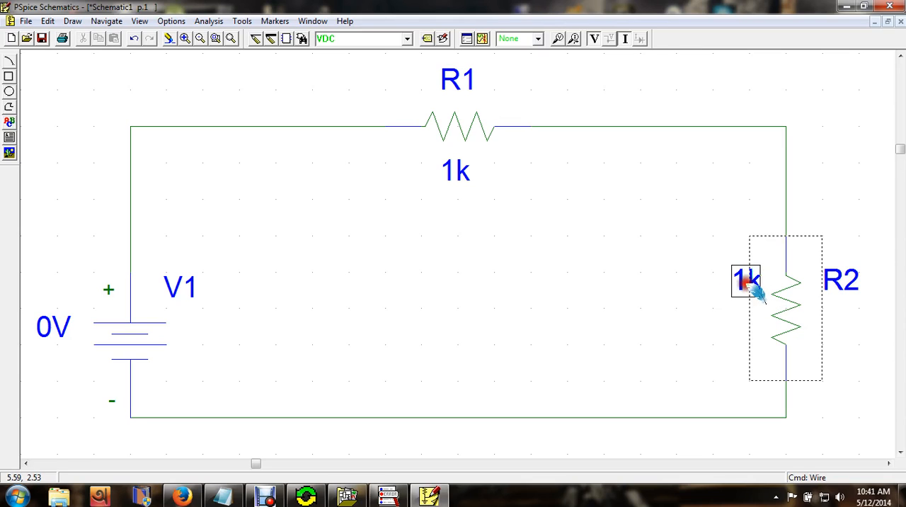
click(651, 289)
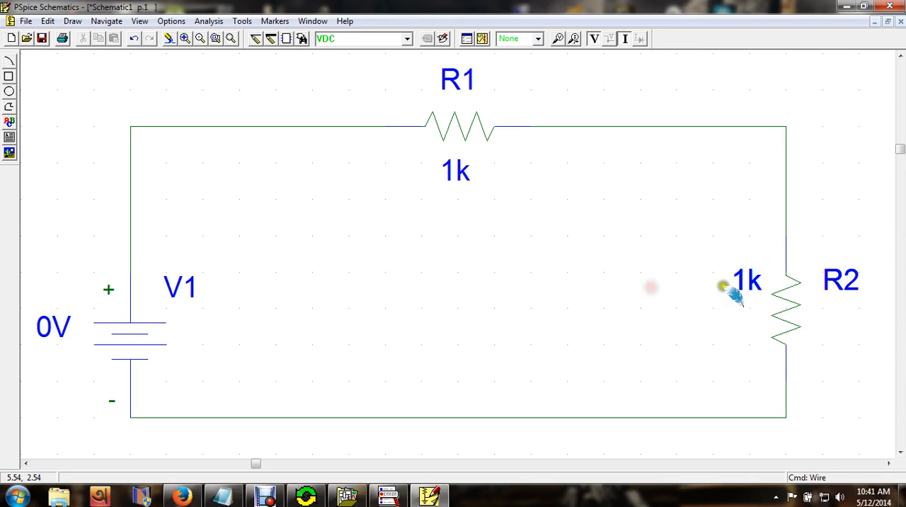
click(758, 290)
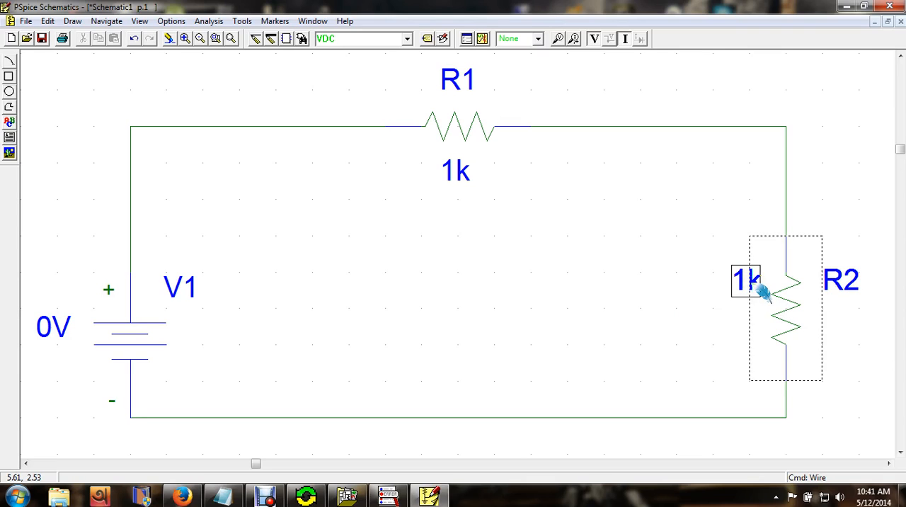
double_click(763, 290)
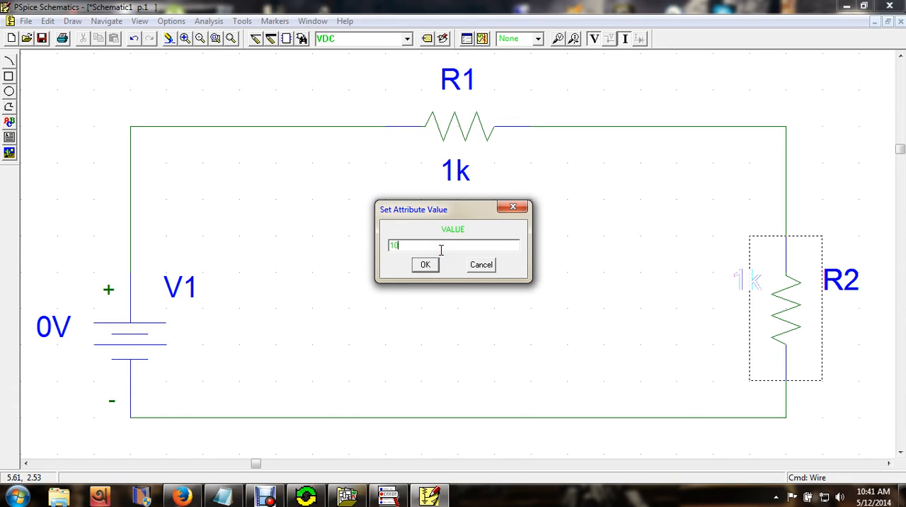
click(440, 249)
click(433, 266)
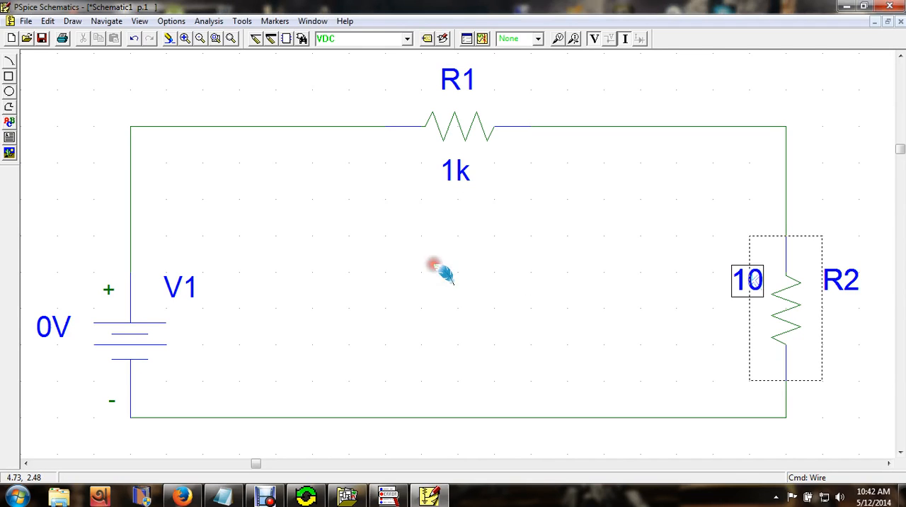
- Set the value of resistor R1 to 5
double_click(458, 170)
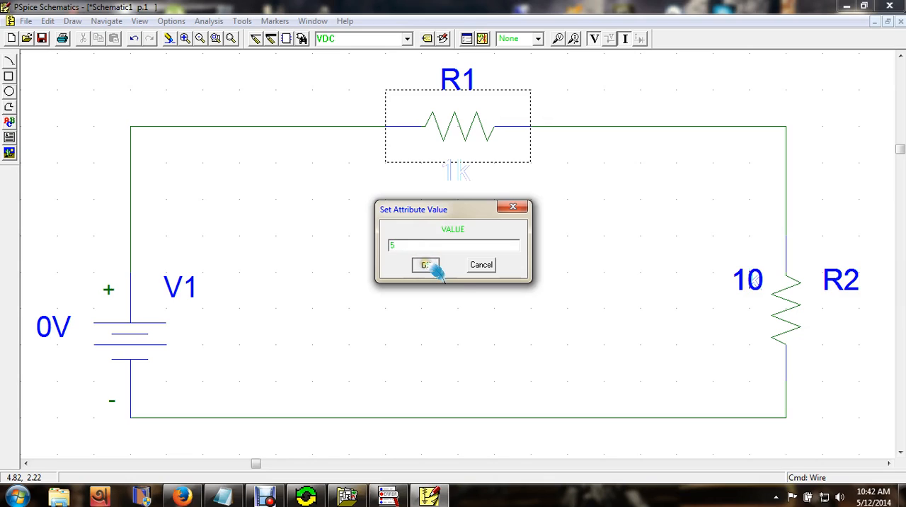
click(427, 265)
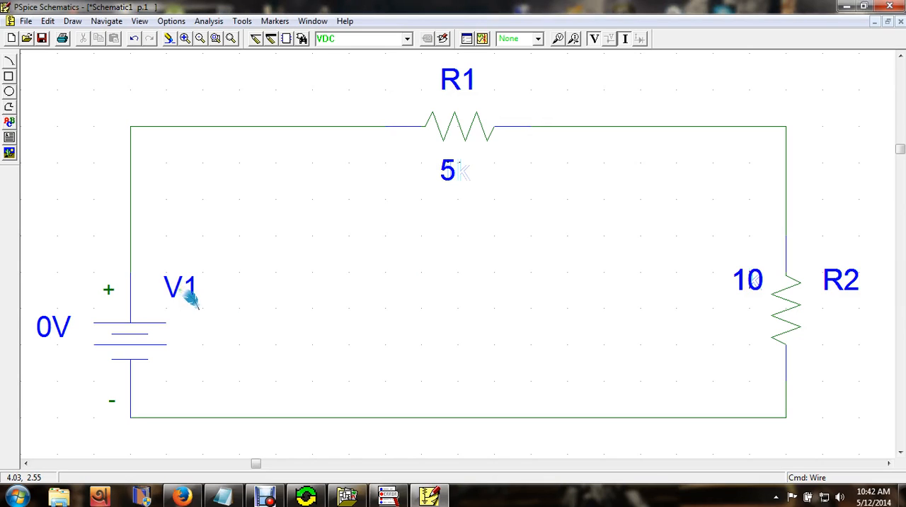
- Open the reference designator of voltage source V1 and accept it without edits
double_click(190, 295)
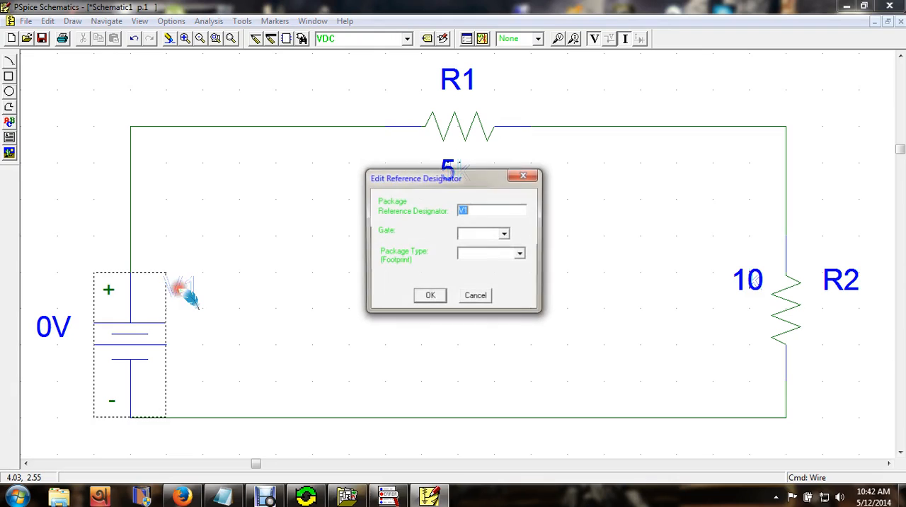
click(475, 211)
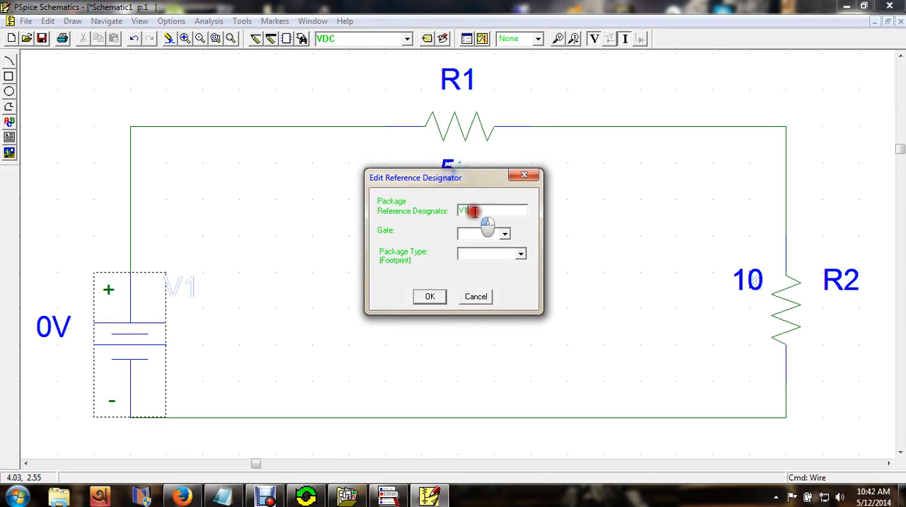
click(430, 298)
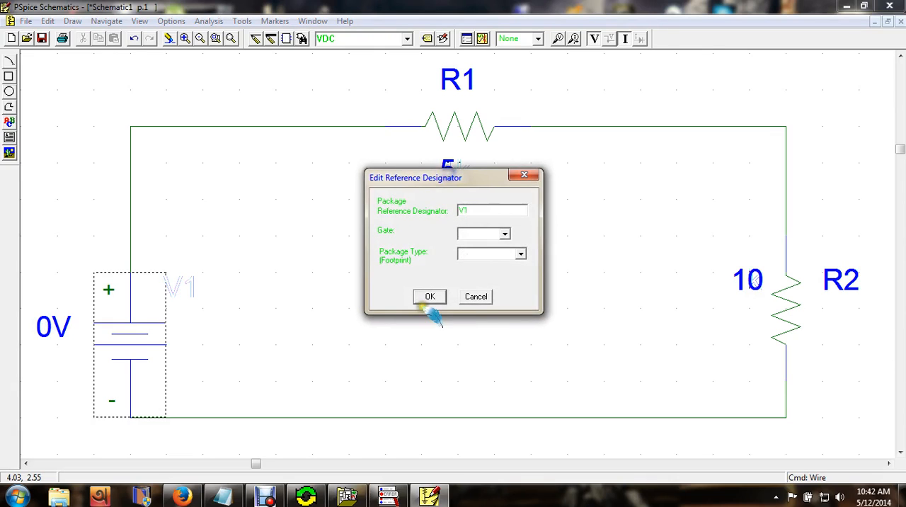
- Set the DC value of voltage source V1 to 10V
double_click(57, 335)
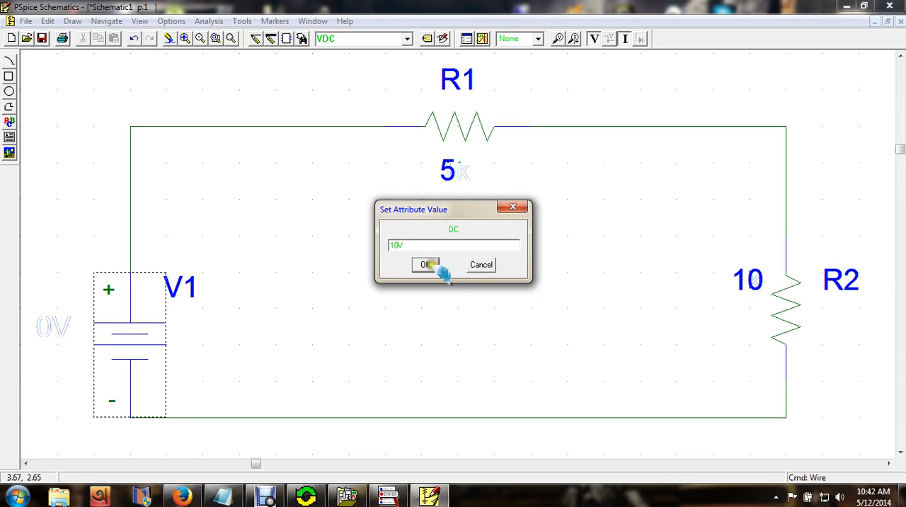
click(425, 264)
click(414, 245)
click(414, 245)
click(414, 245)
click(400, 246)
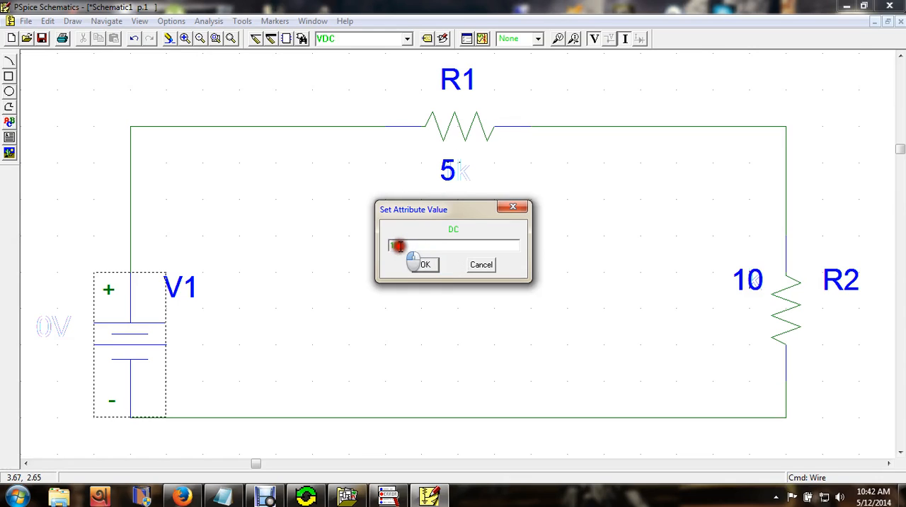
drag(398, 246, 413, 245)
click(413, 246)
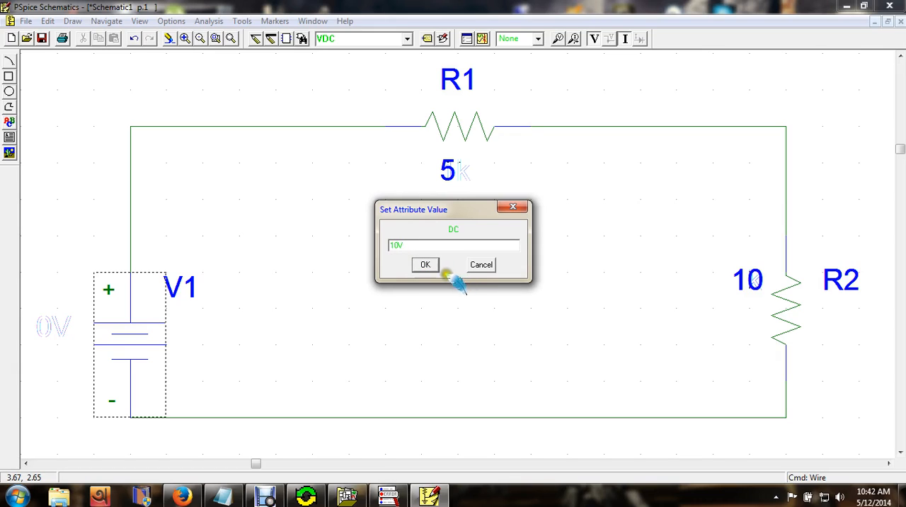
click(429, 264)
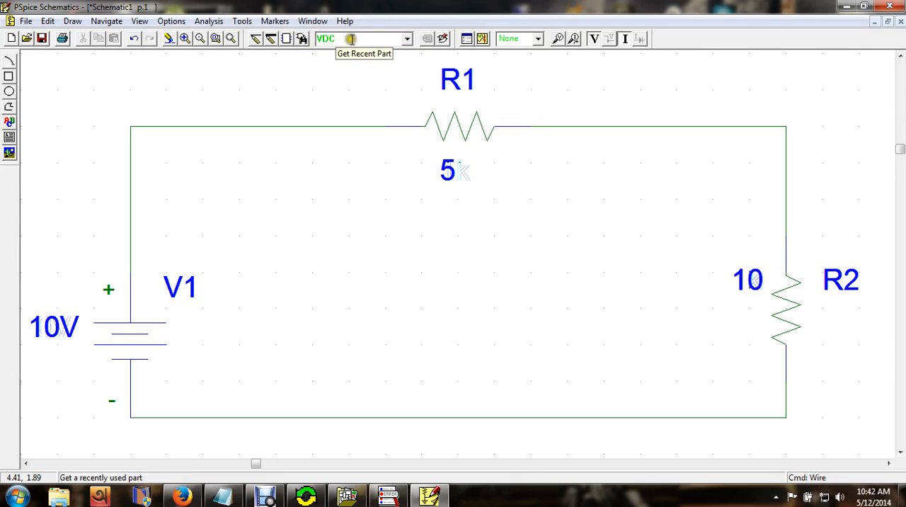
click(407, 39)
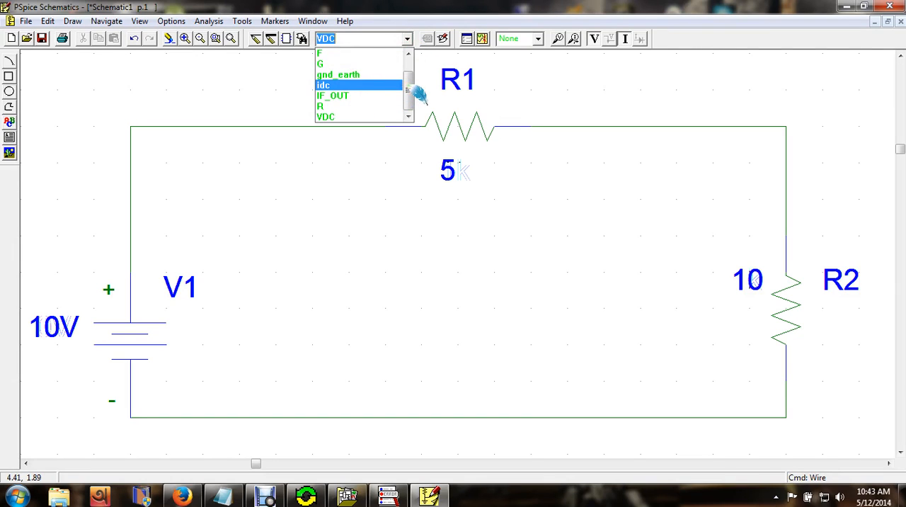
drag(408, 85, 406, 103)
click(291, 77)
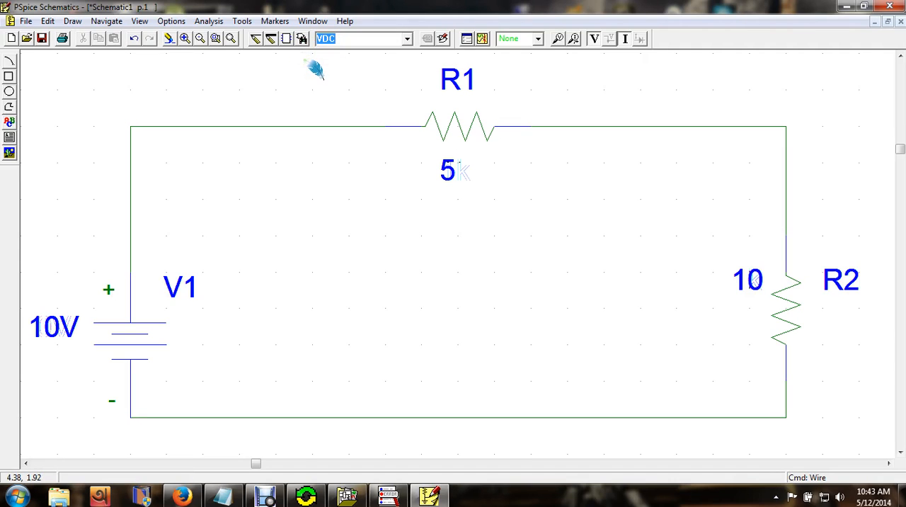
- Find the earth ground part gnd_earth in the part browser
click(302, 39)
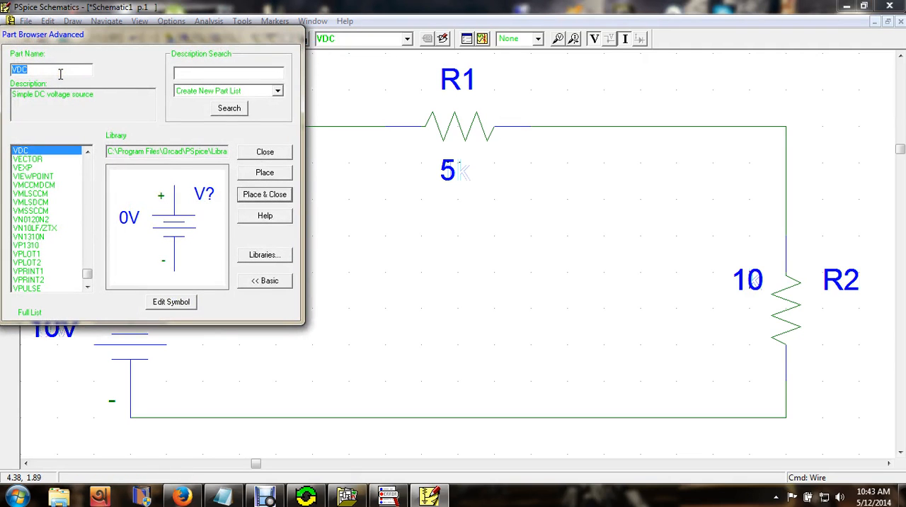
text(gnd)
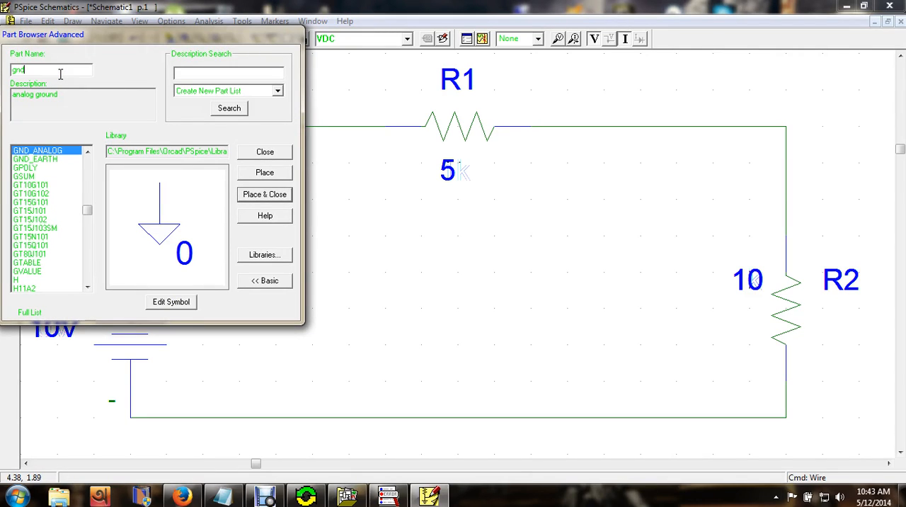
text(_earth)
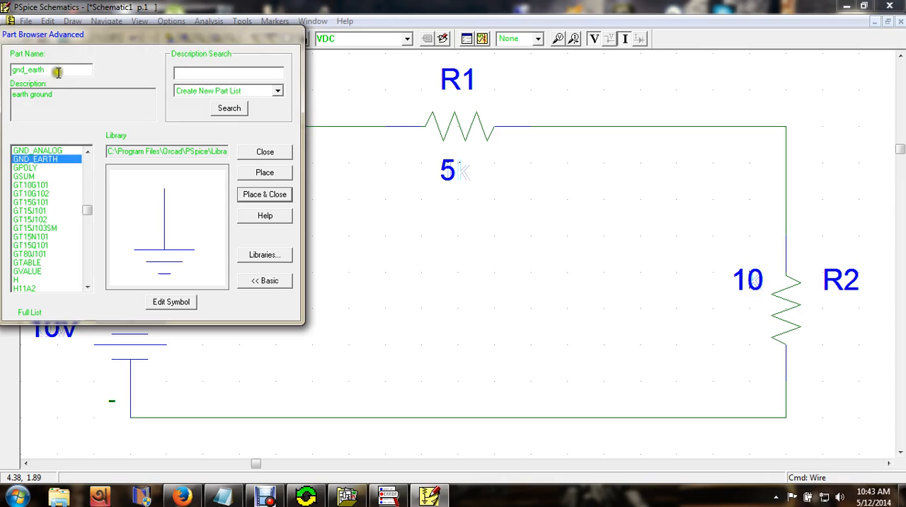
click(34, 61)
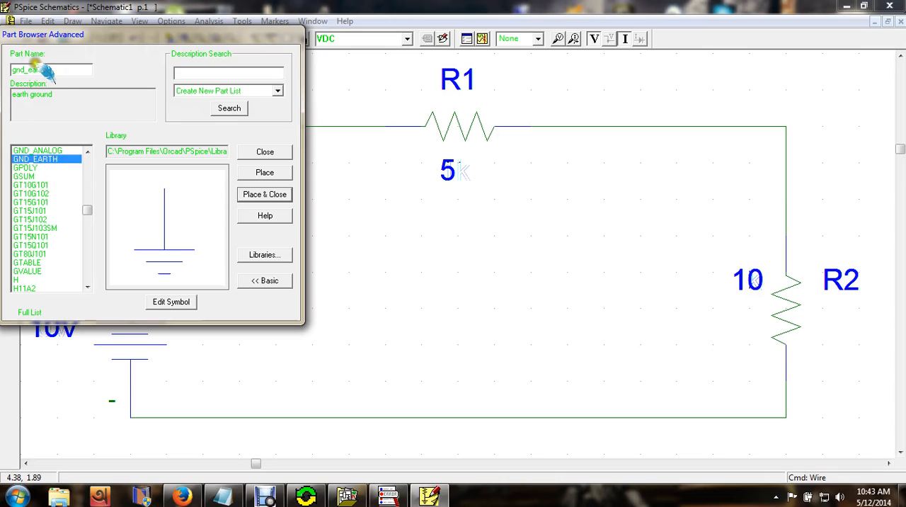
click(32, 60)
click(50, 67)
click(19, 69)
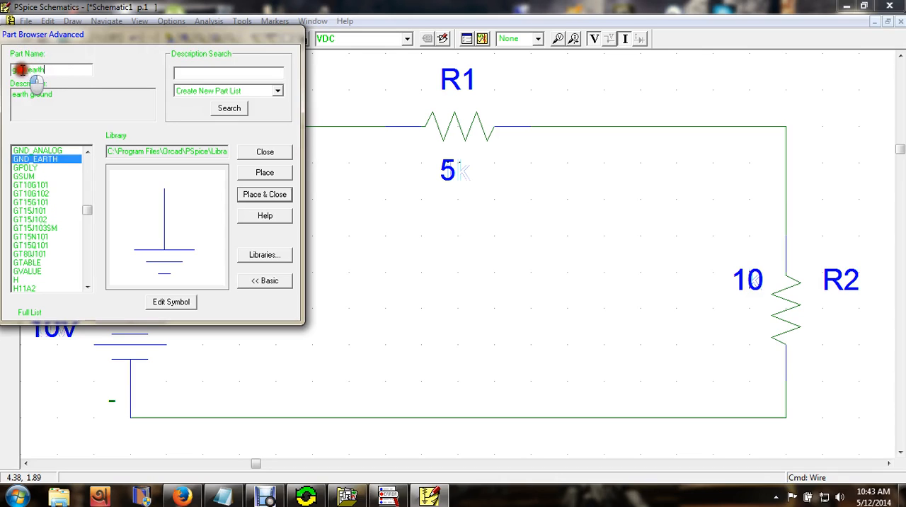
drag(57, 95, 12, 93)
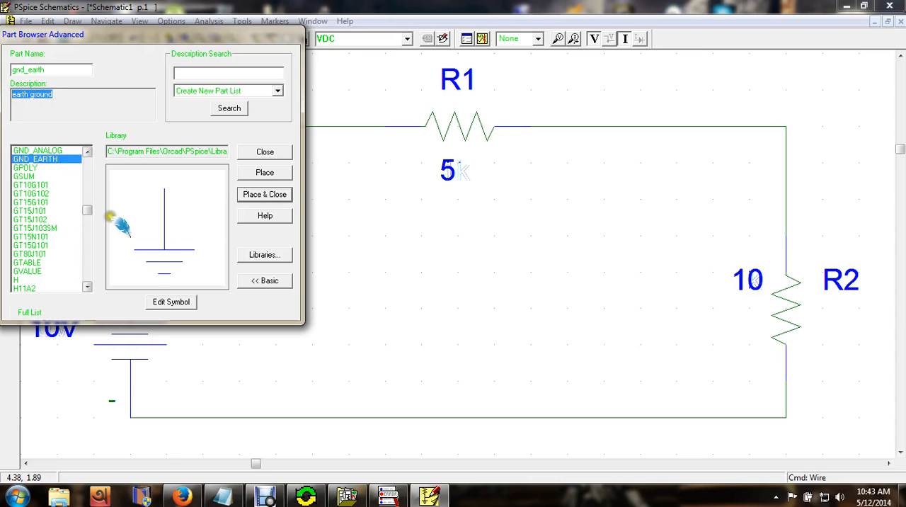
- Place one GND_EARTH ground symbol at the middle of the bottom wire, end placement and deselect it
click(258, 194)
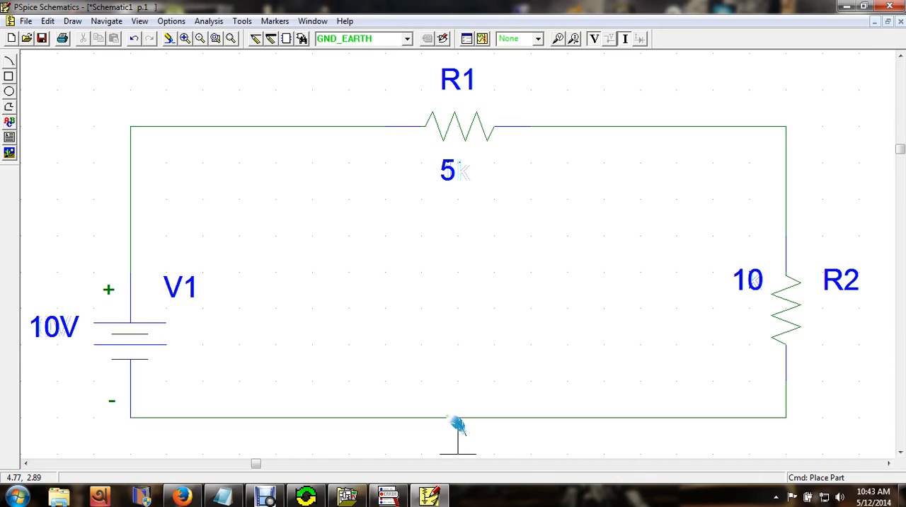
click(458, 419)
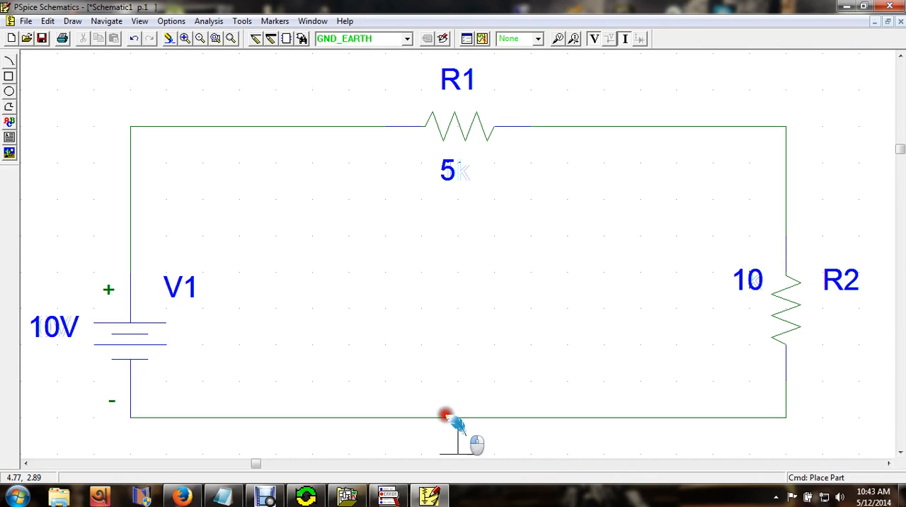
right_click(469, 257)
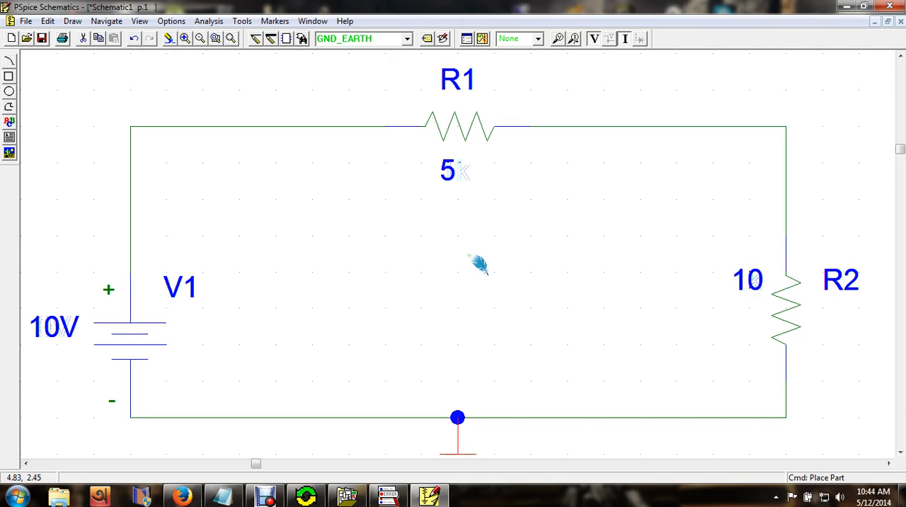
key(ctrl+n)
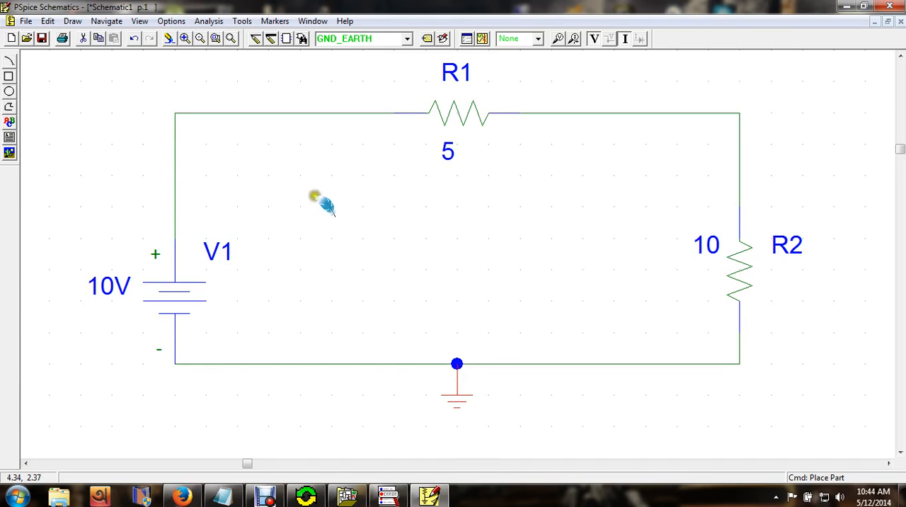
click(572, 425)
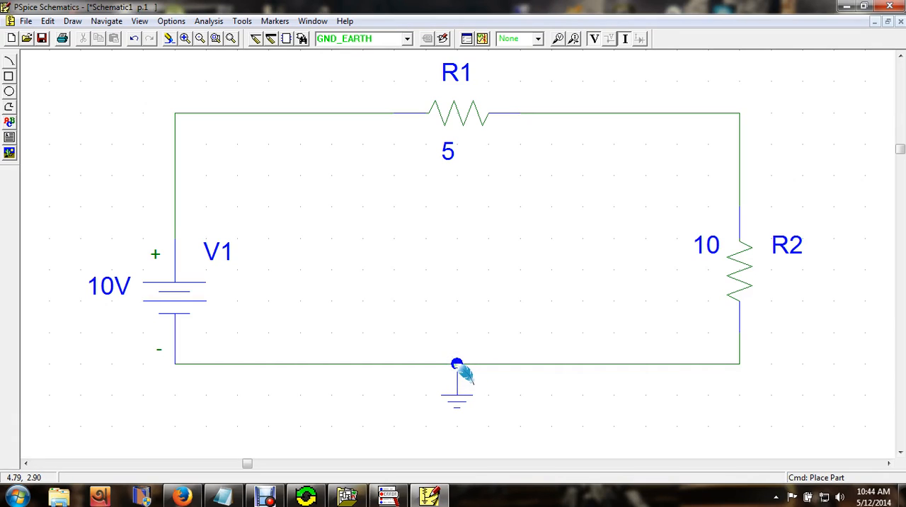
click(444, 264)
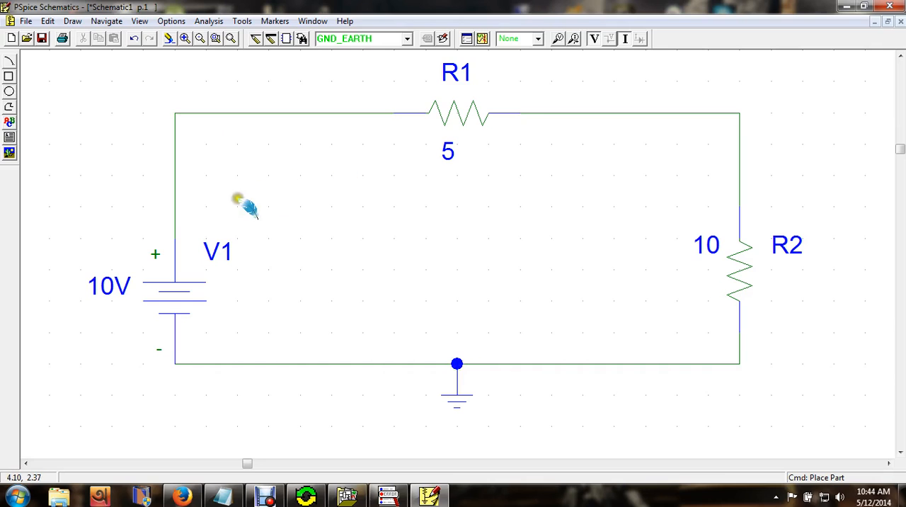
click(26, 22)
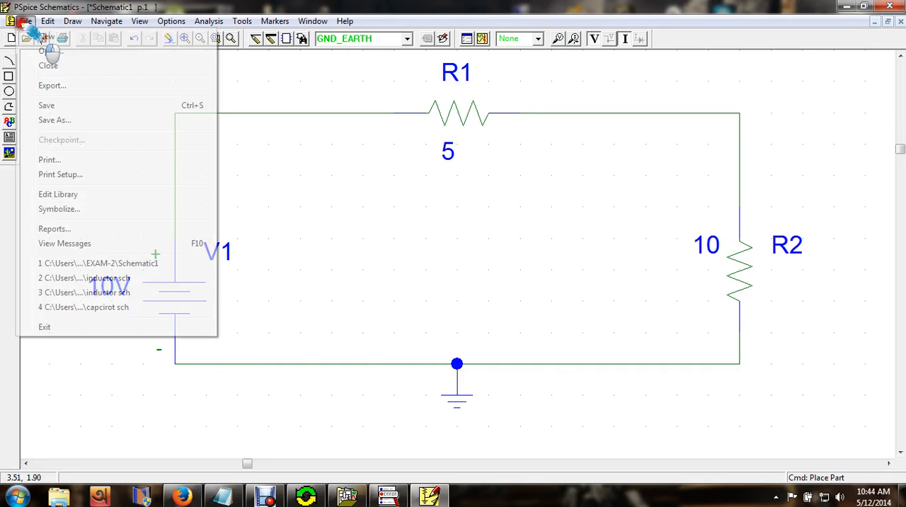
click(49, 119)
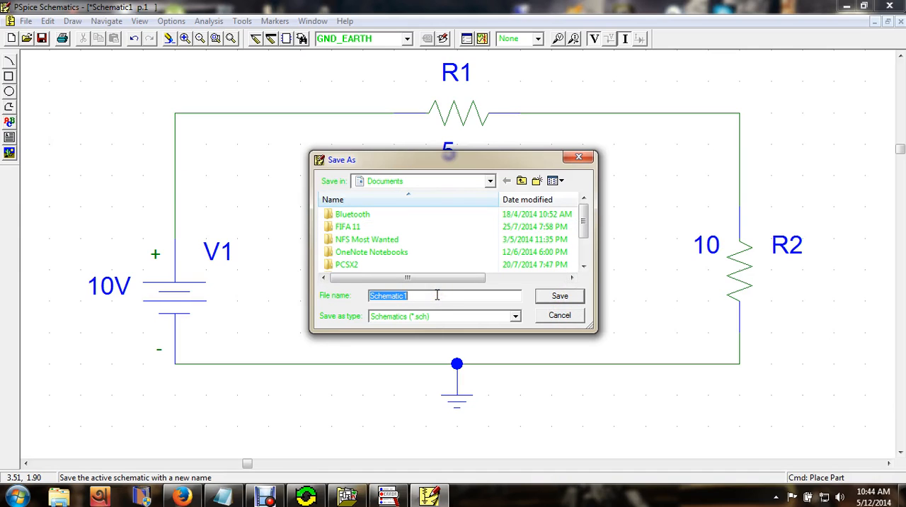
click(565, 317)
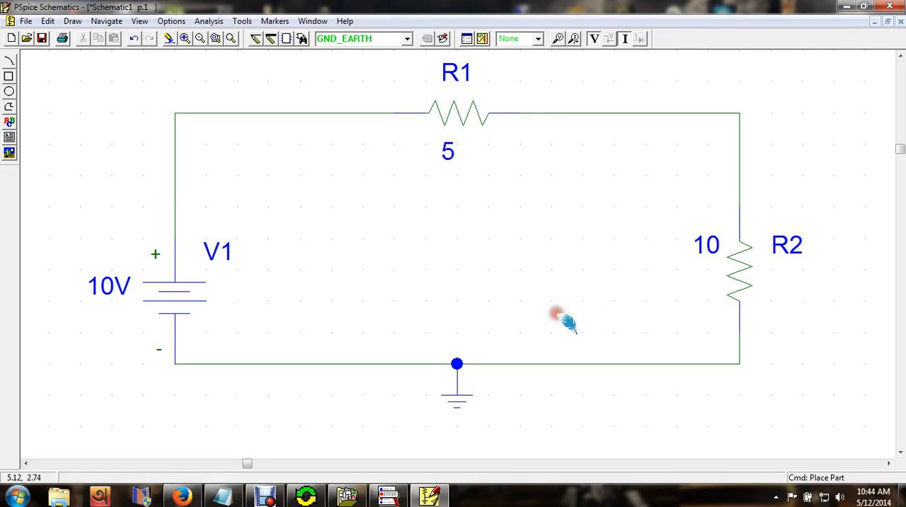
- Switch to the Windows desktop and create a new folder on it
click(847, 6)
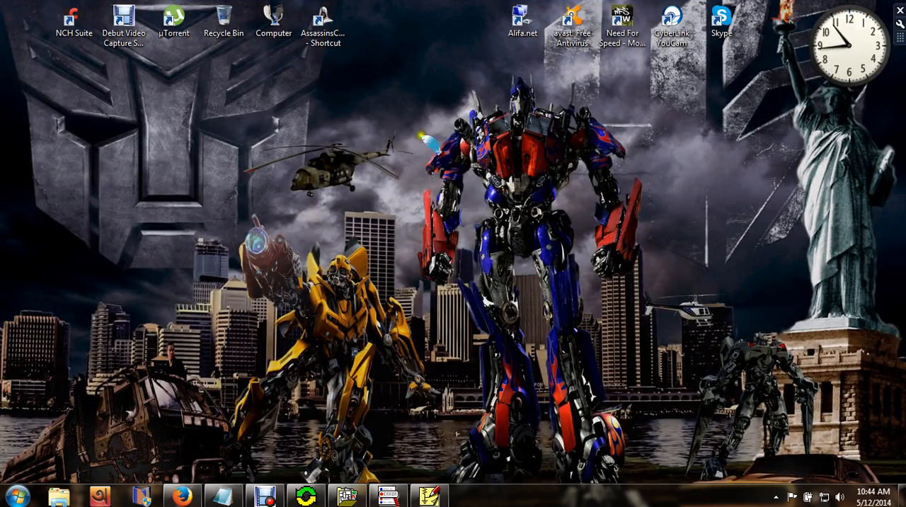
right_click(410, 135)
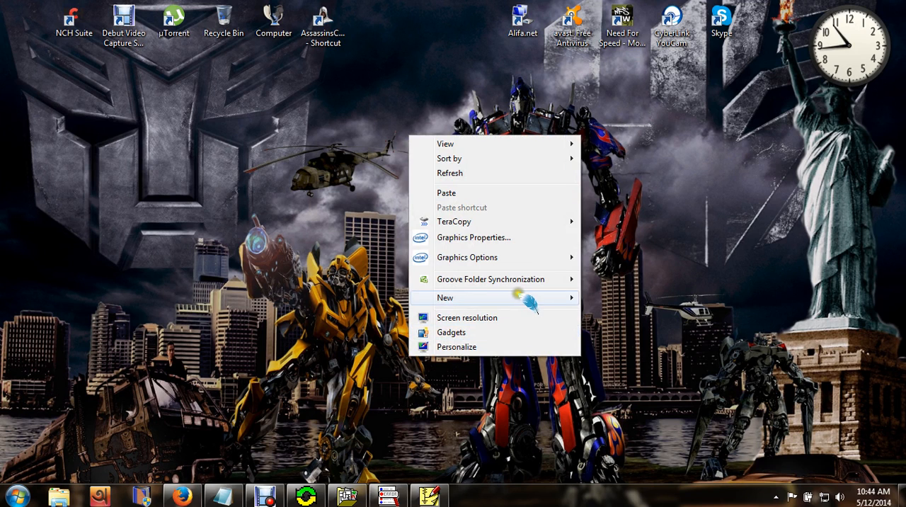
mouse_move(521, 295)
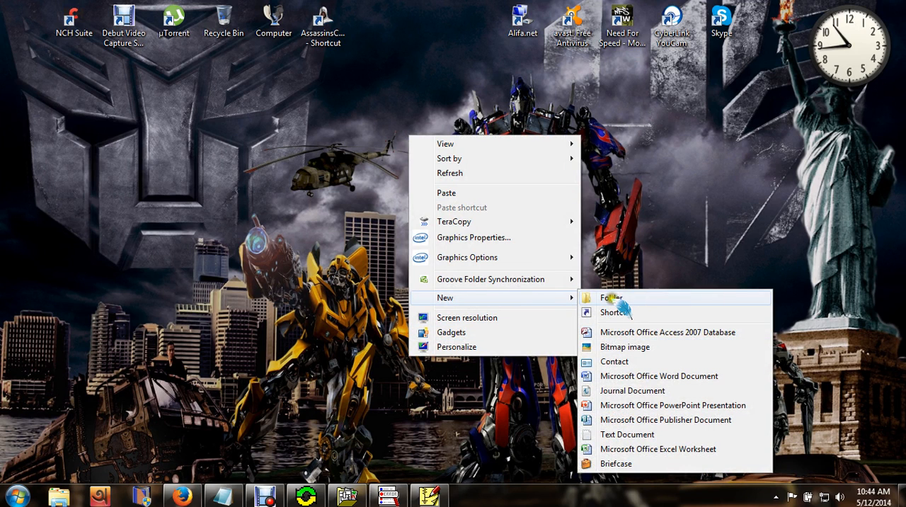
click(609, 298)
right_click(434, 217)
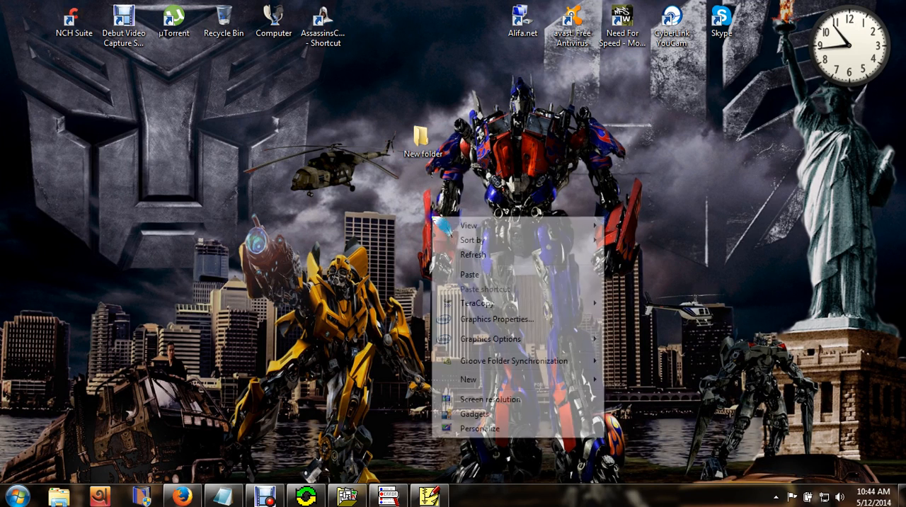
click(481, 255)
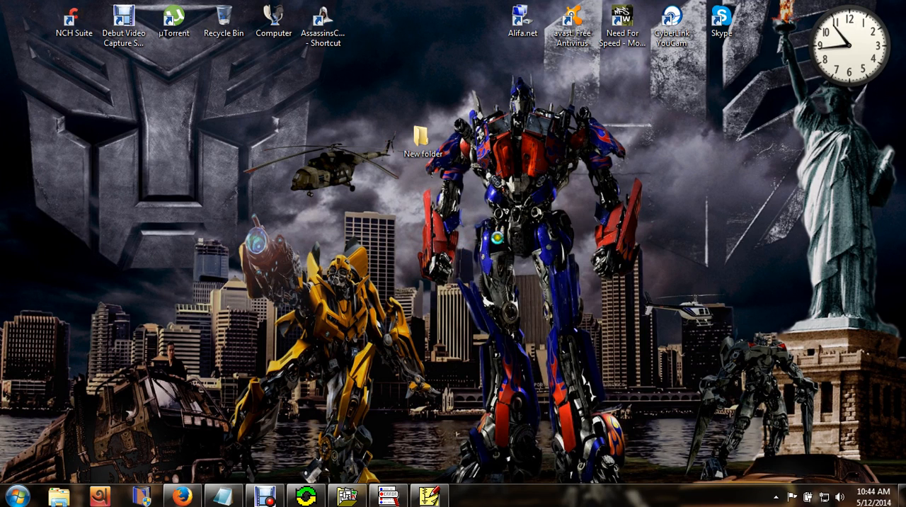
right_click(480, 215)
click(505, 256)
right_click(511, 43)
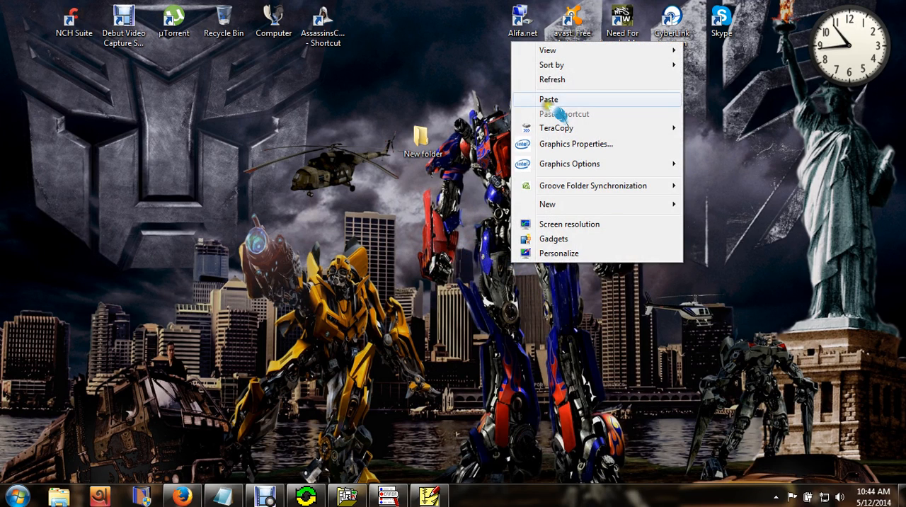
mouse_move(558, 54)
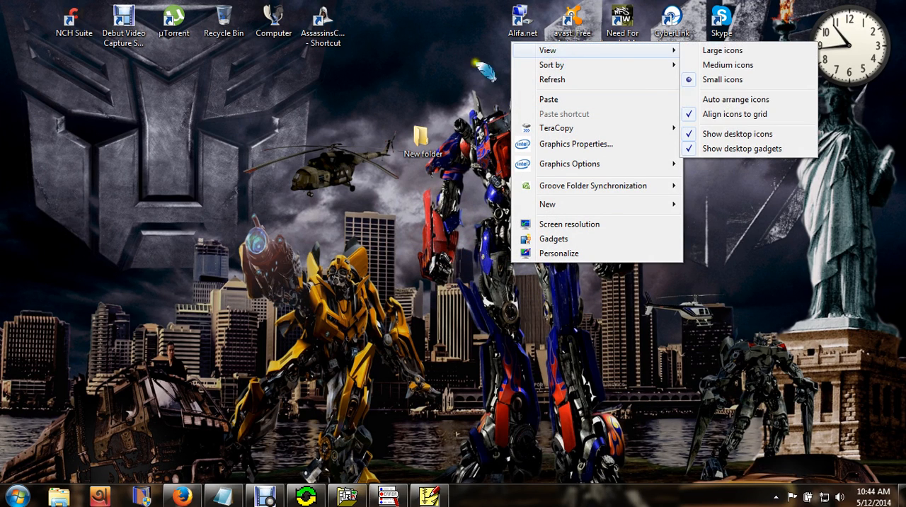
right_click(442, 64)
click(487, 105)
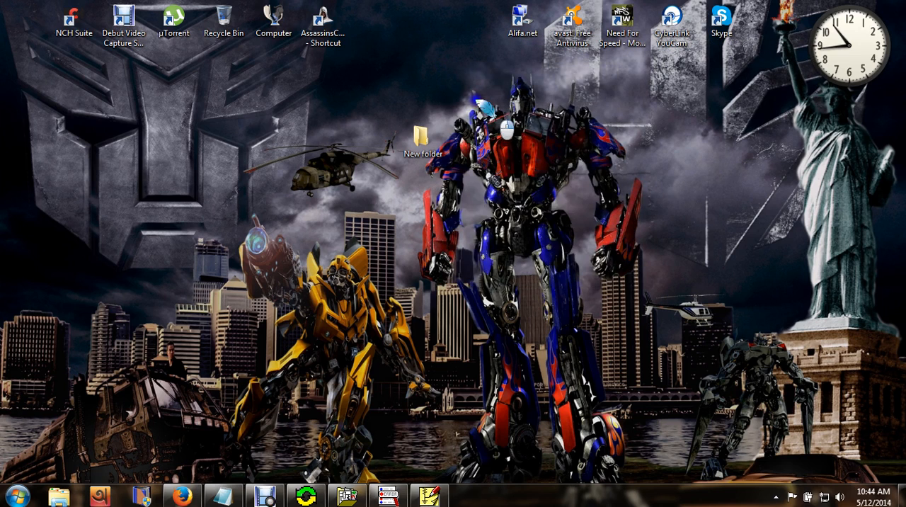
right_click(475, 100)
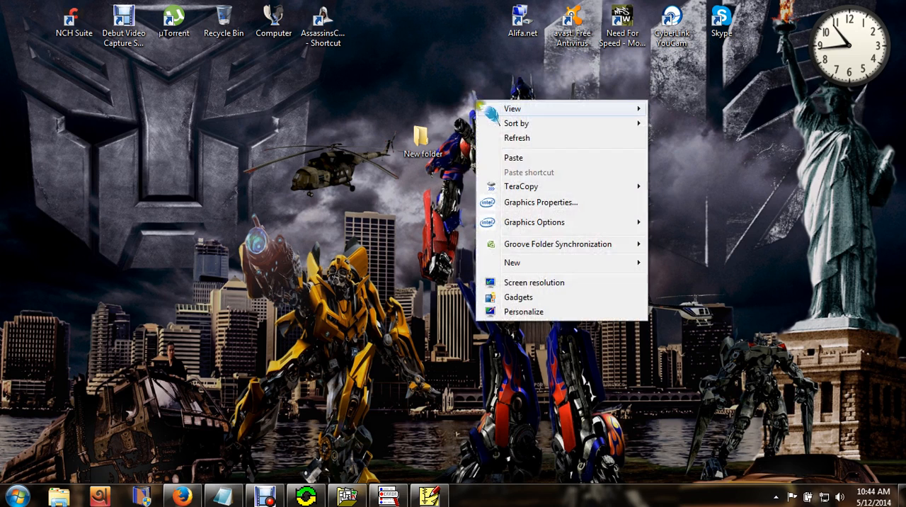
click(520, 141)
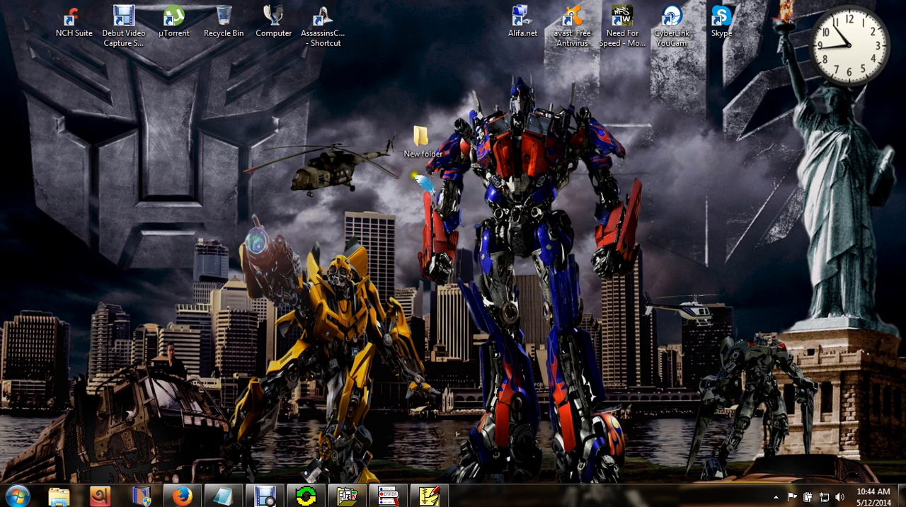
- Refresh the desktop, switch back to PSpice Schematics and choose the desktop's New folder as the location for saving the schematic under a new name
right_click(476, 182)
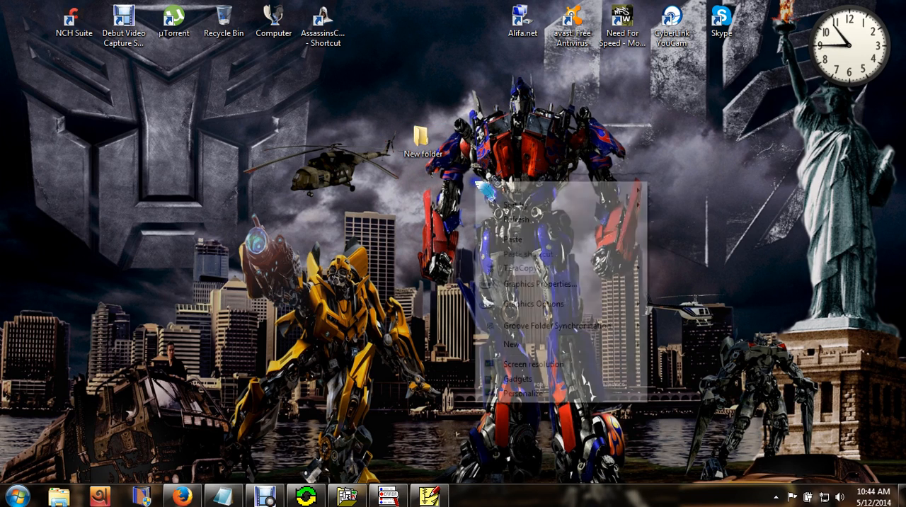
click(524, 221)
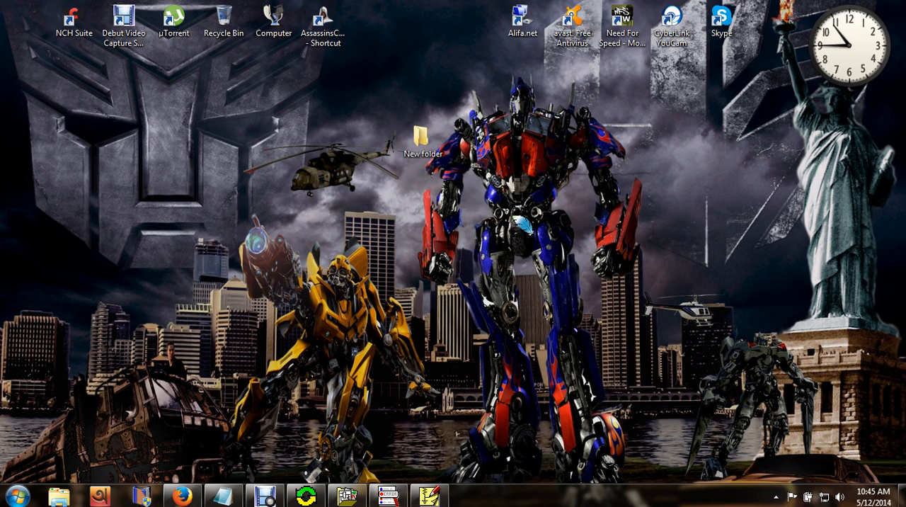
click(428, 495)
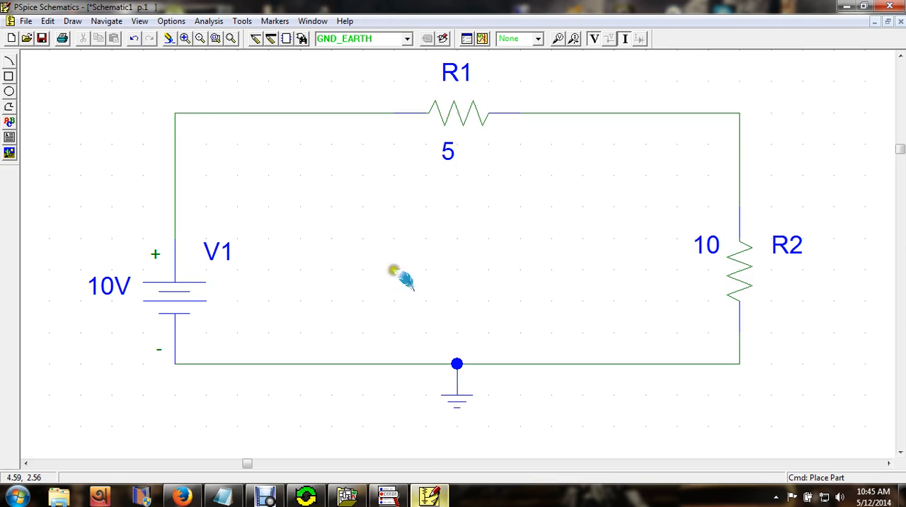
click(27, 22)
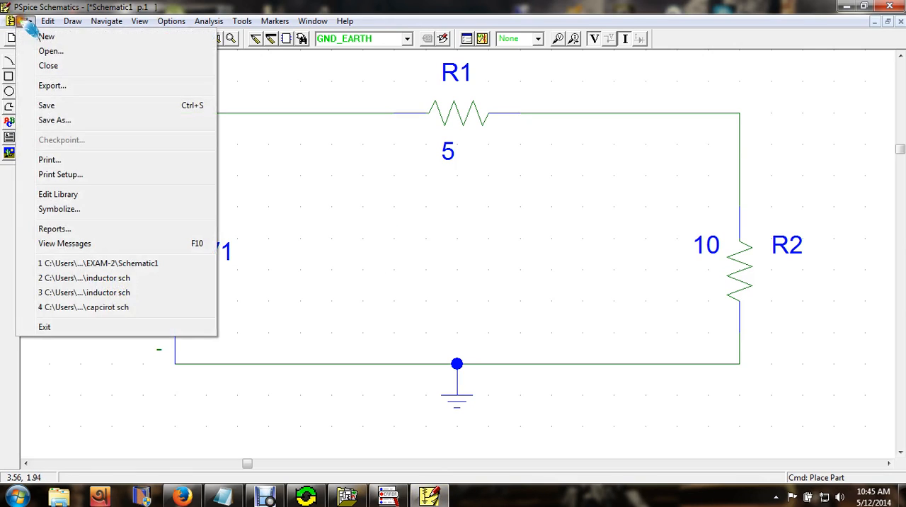
click(49, 120)
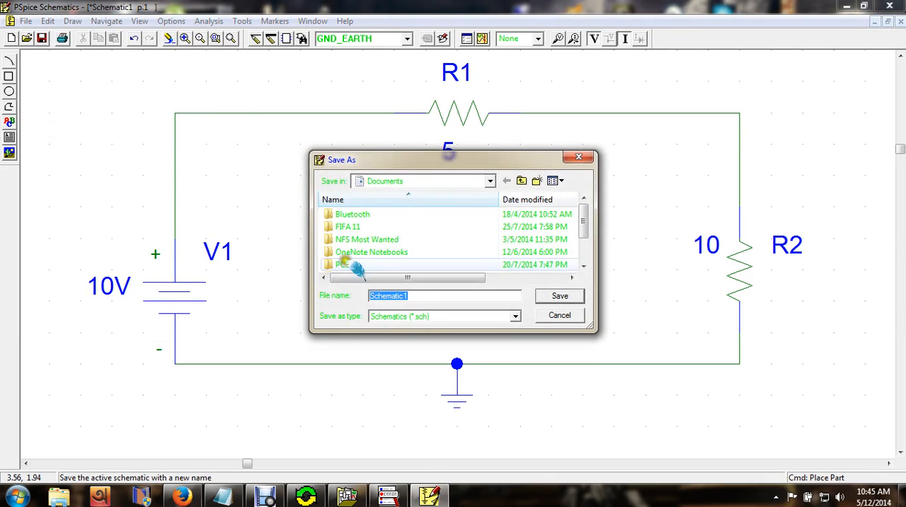
click(488, 181)
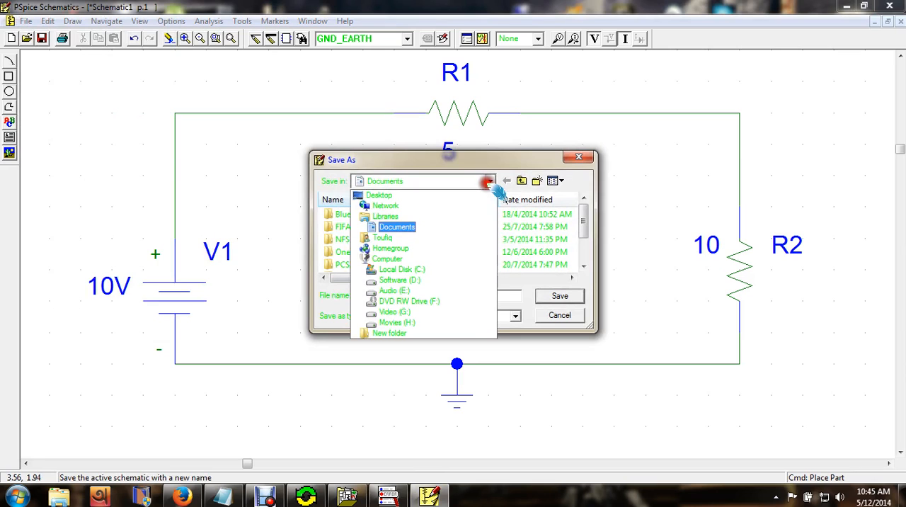
click(433, 197)
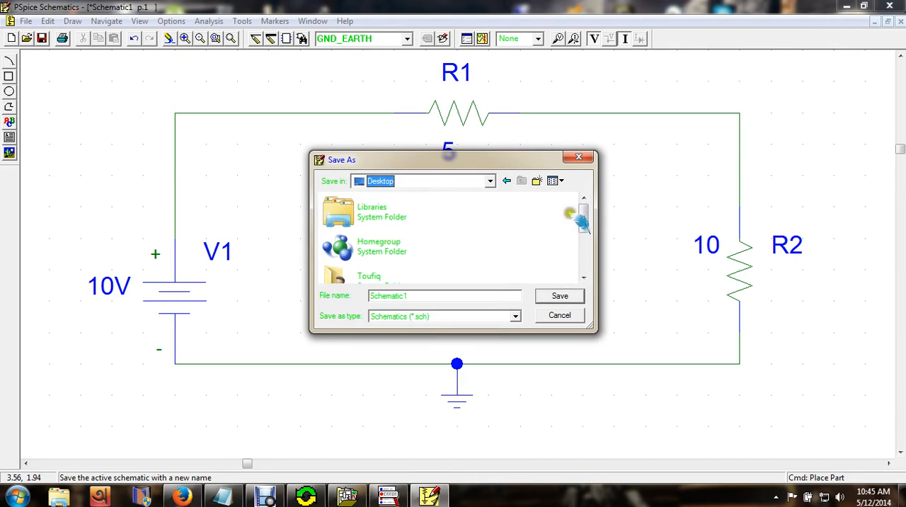
drag(584, 216, 587, 263)
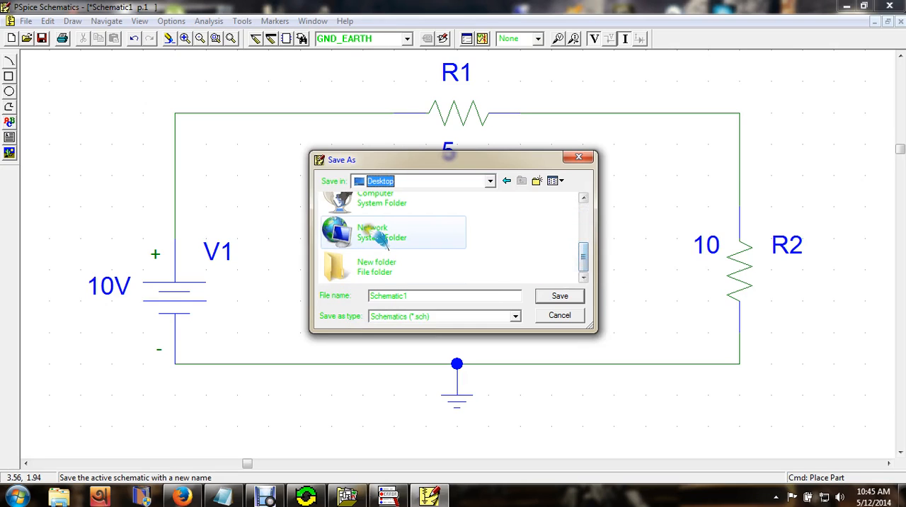
double_click(386, 275)
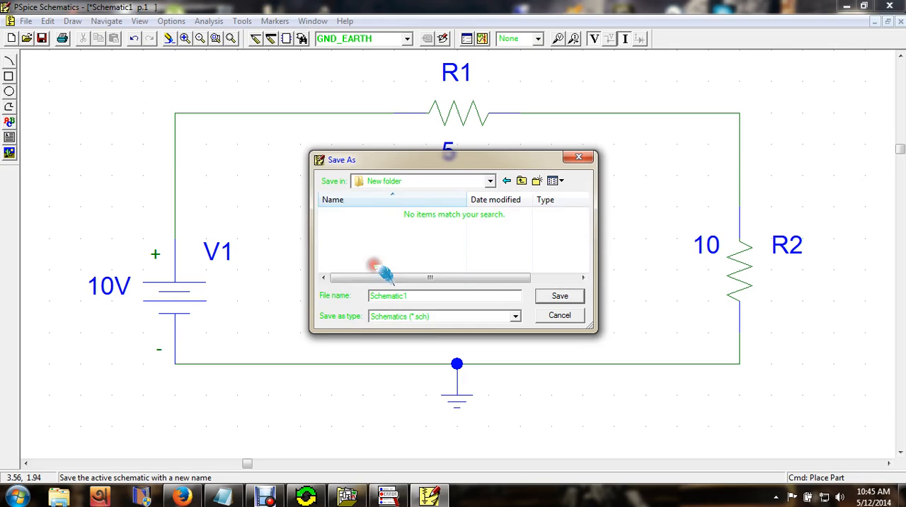
- Replace the file name Schematic1 with the author's first name and save the schematic
click(418, 298)
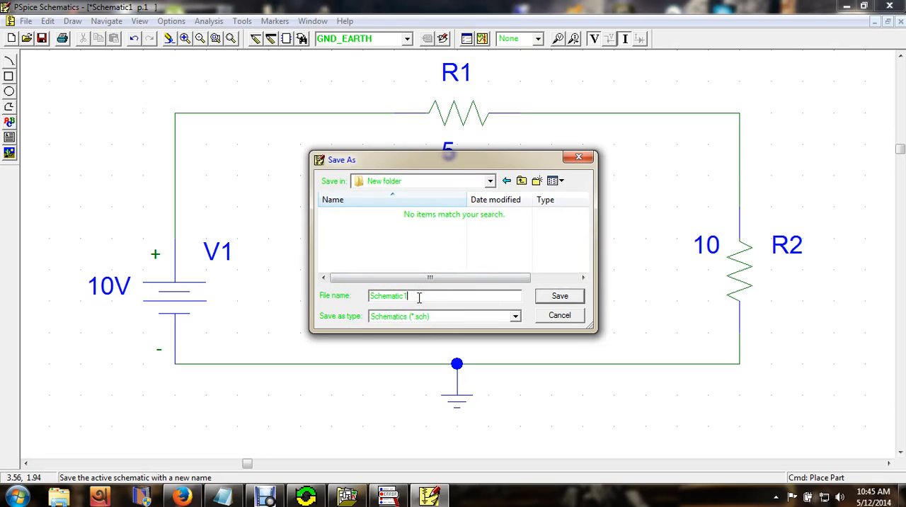
drag(417, 297, 350, 298)
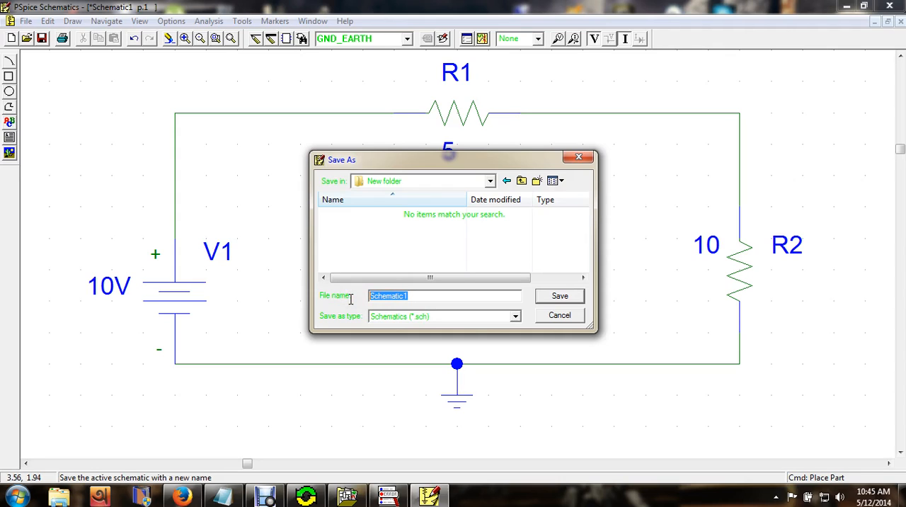
text(toufiq)
click(556, 298)
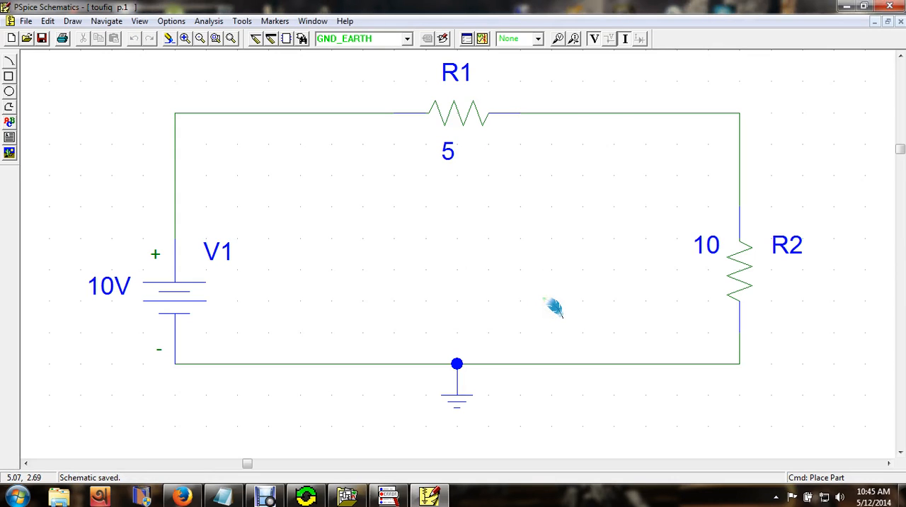
click(518, 281)
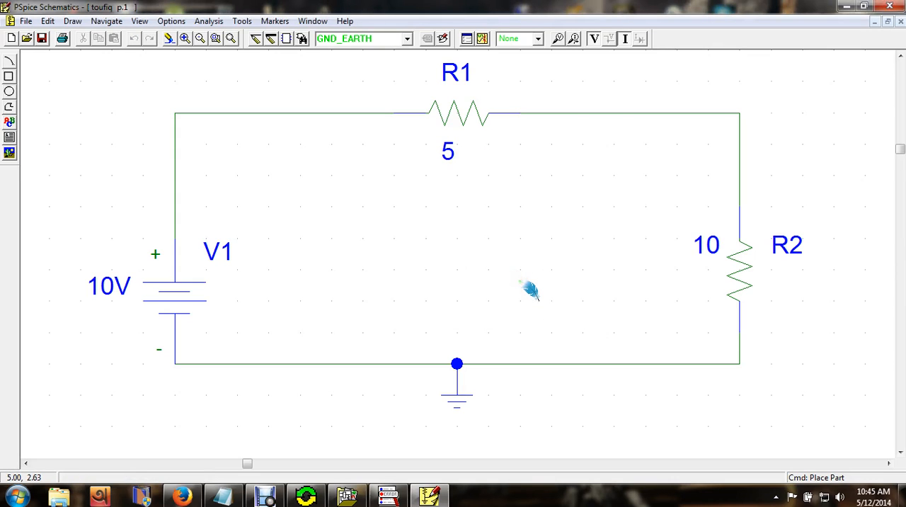
key(ctrl+s)
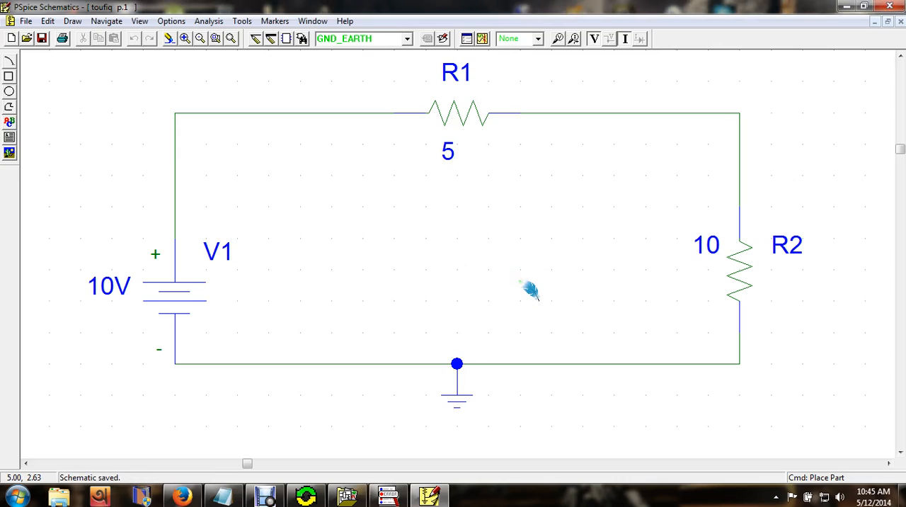
- Simulate the circuit, retrying the busy server request until the simulation goes through
click(487, 44)
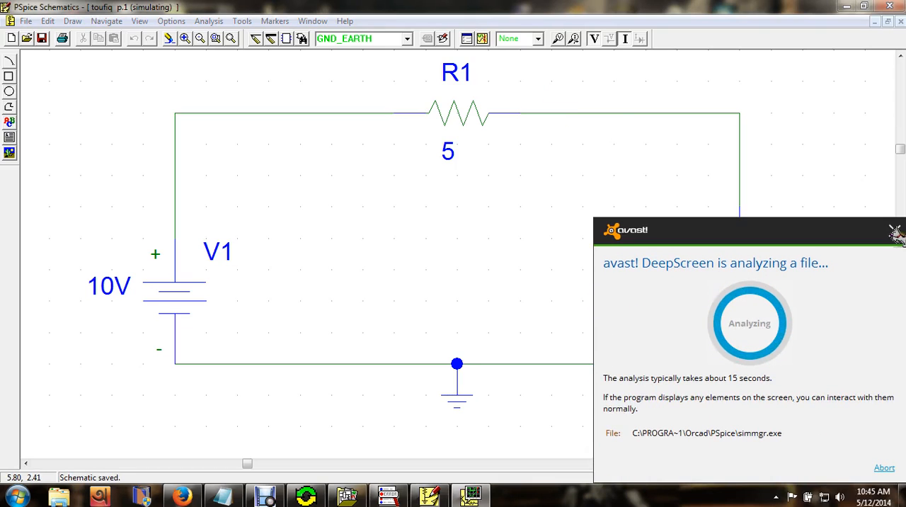
click(896, 232)
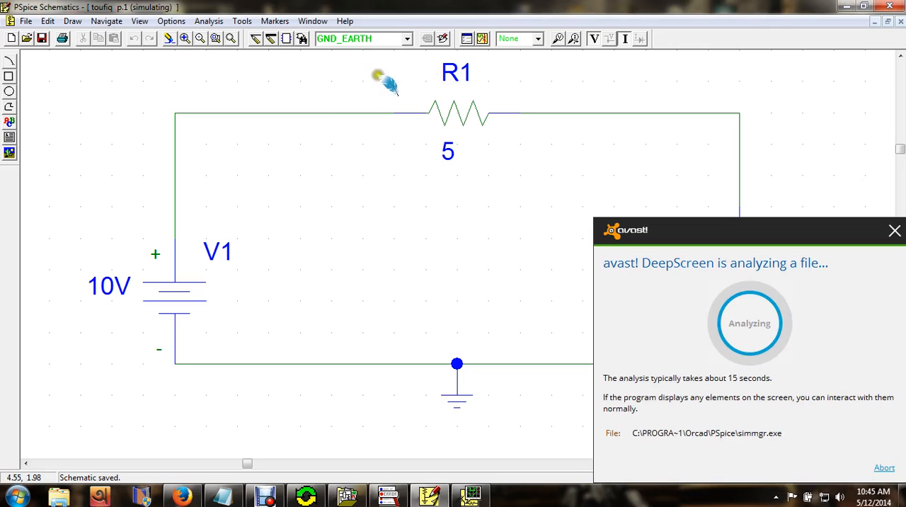
click(231, 38)
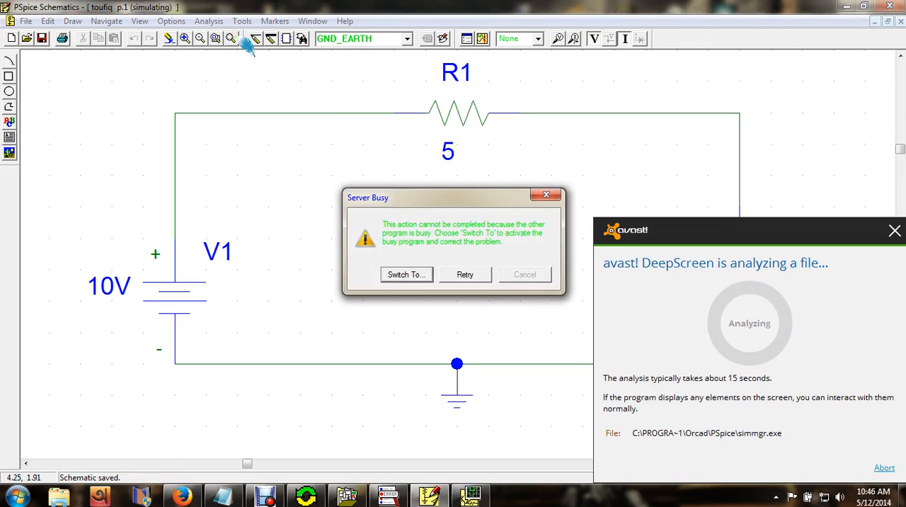
click(465, 277)
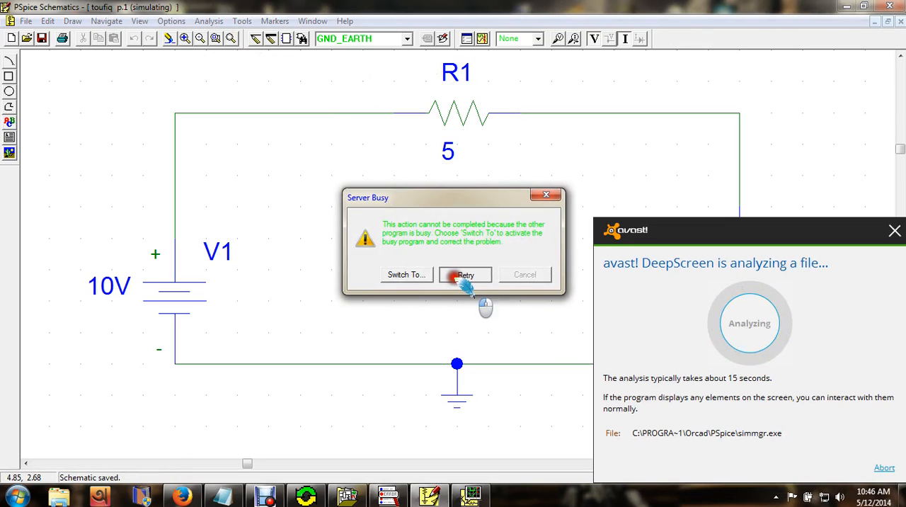
click(465, 280)
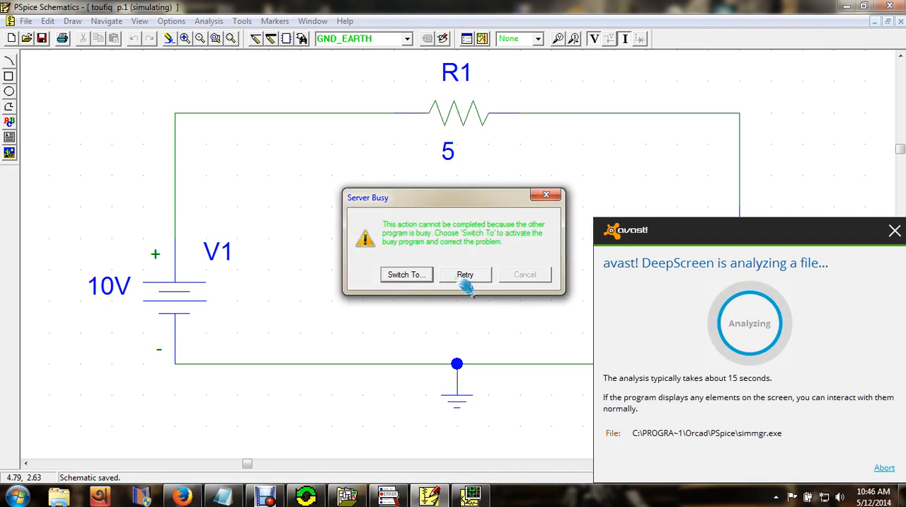
click(465, 277)
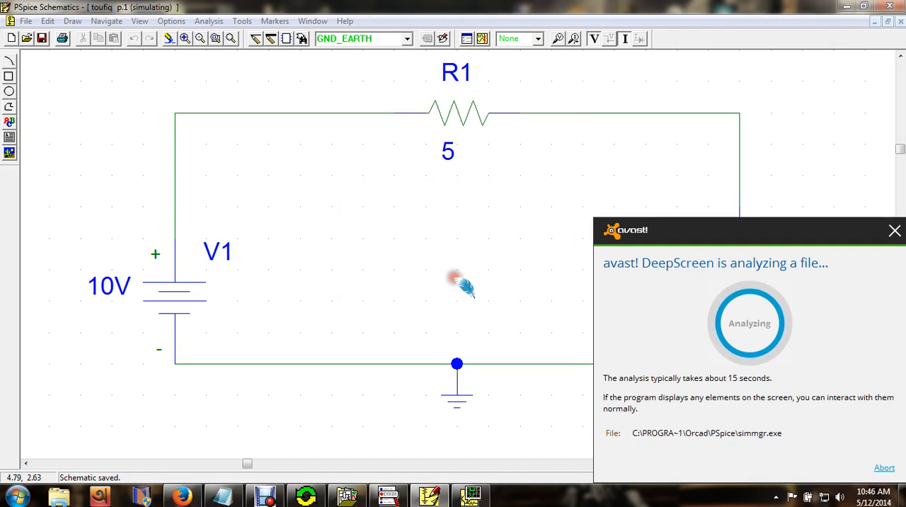
click(465, 277)
click(460, 278)
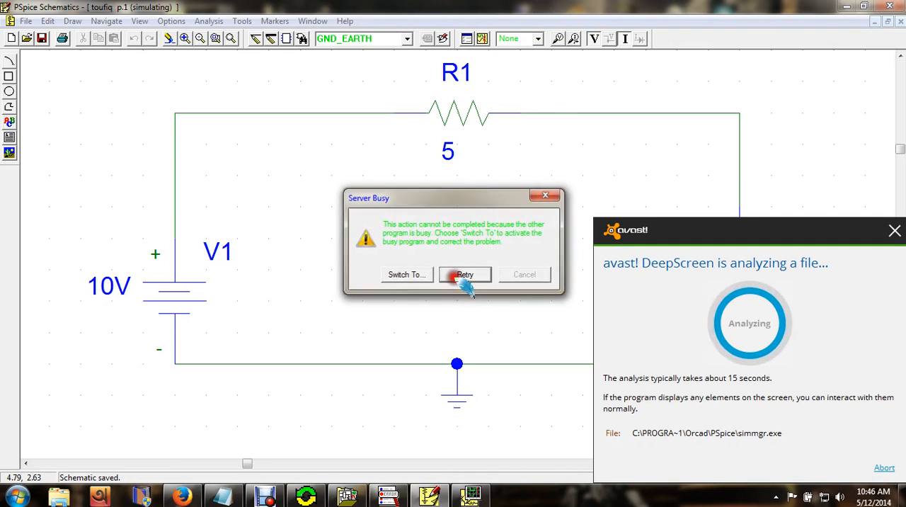
click(460, 278)
click(462, 276)
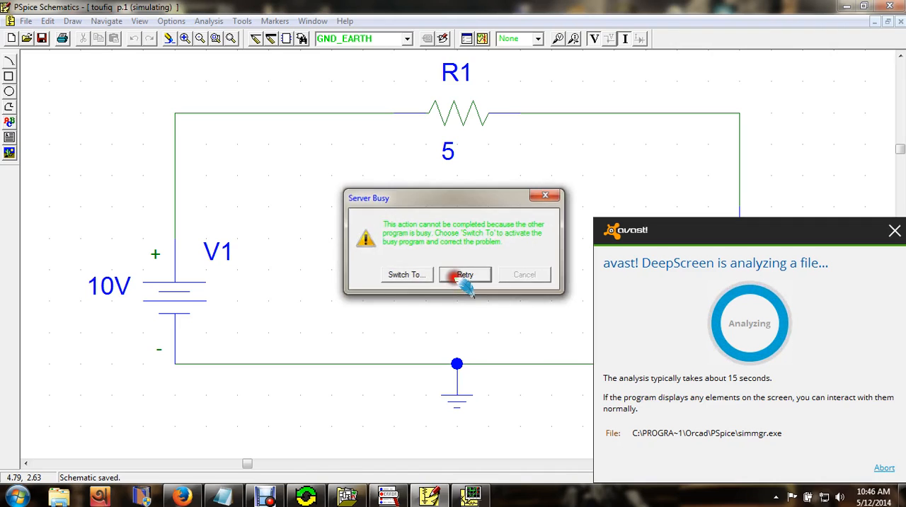
click(462, 276)
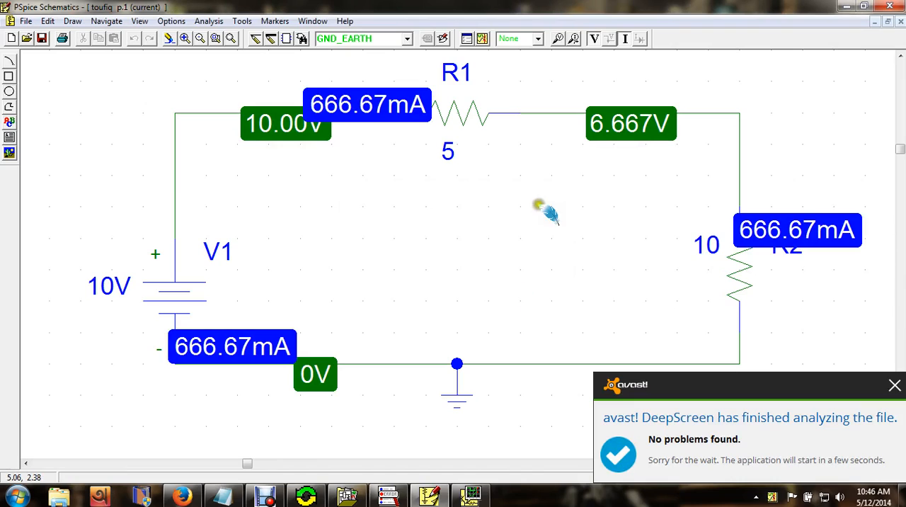
- Hide the bias voltage and bias current displays on the schematic
click(596, 38)
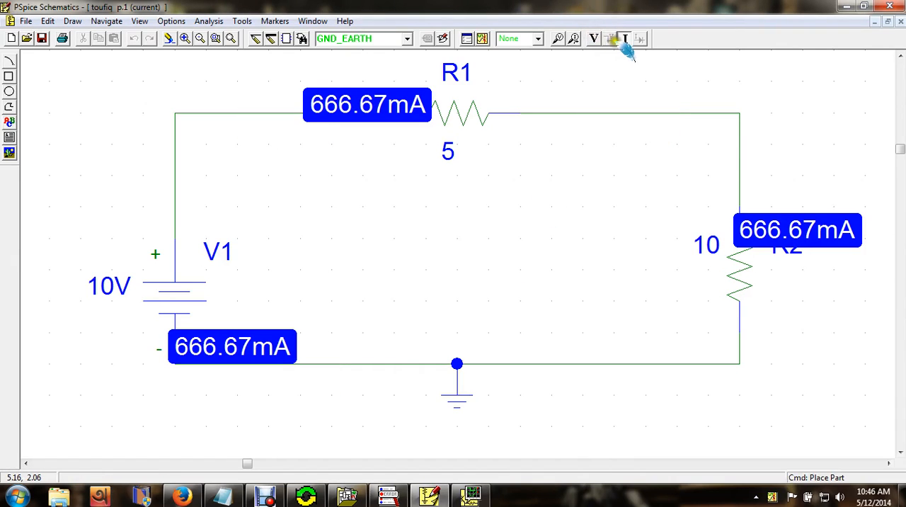
click(624, 39)
click(305, 88)
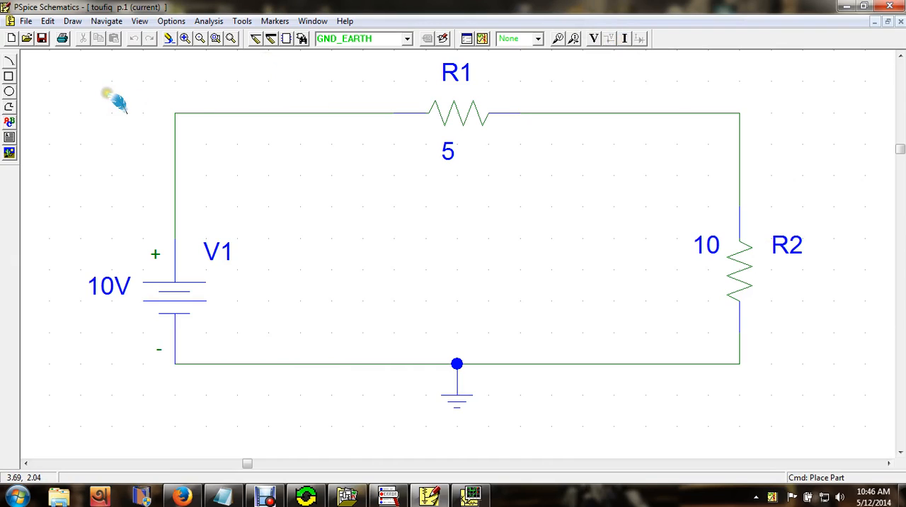
- Run the simulation of the saved circuit again
click(212, 22)
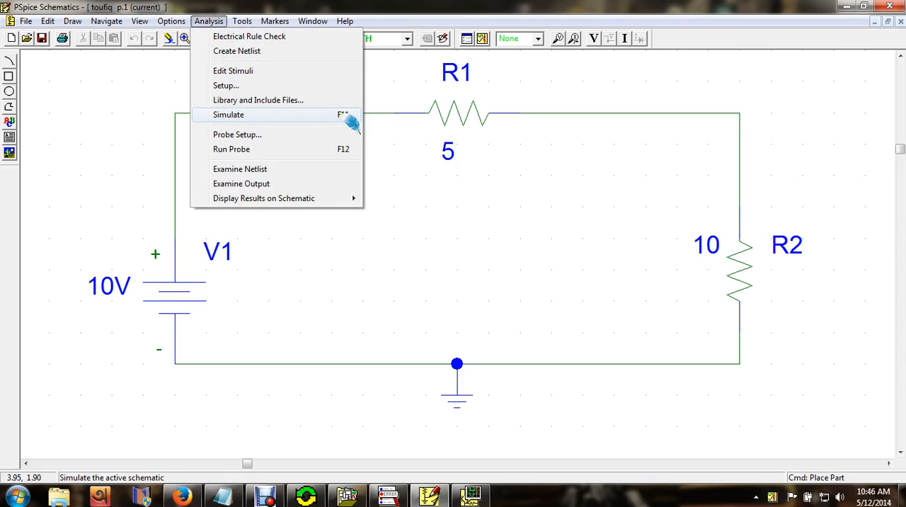
click(304, 116)
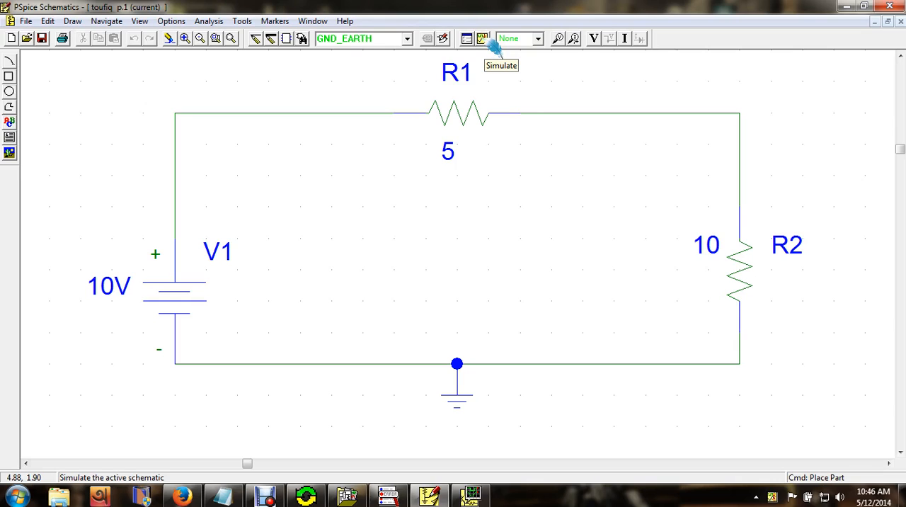
click(493, 41)
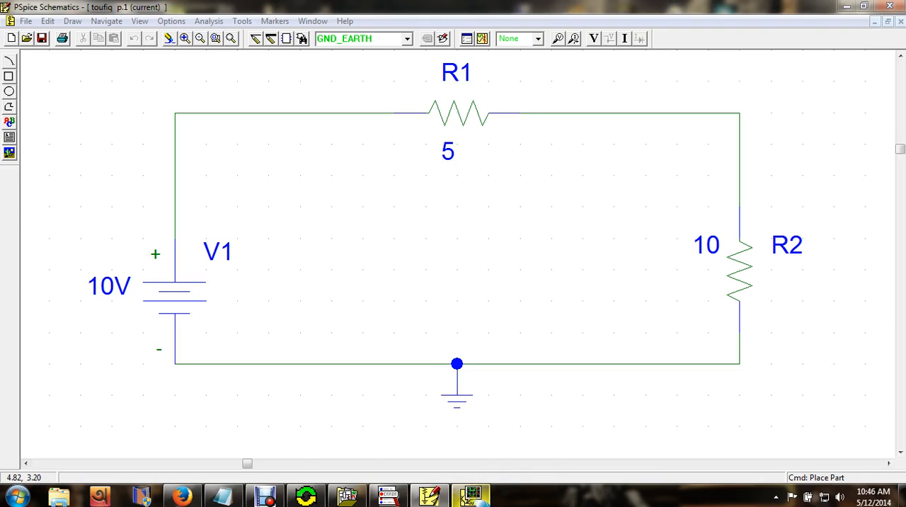
- Switch to the PSpice A/D window to check the simulation log, and minimize it to return to the schematic
click(475, 498)
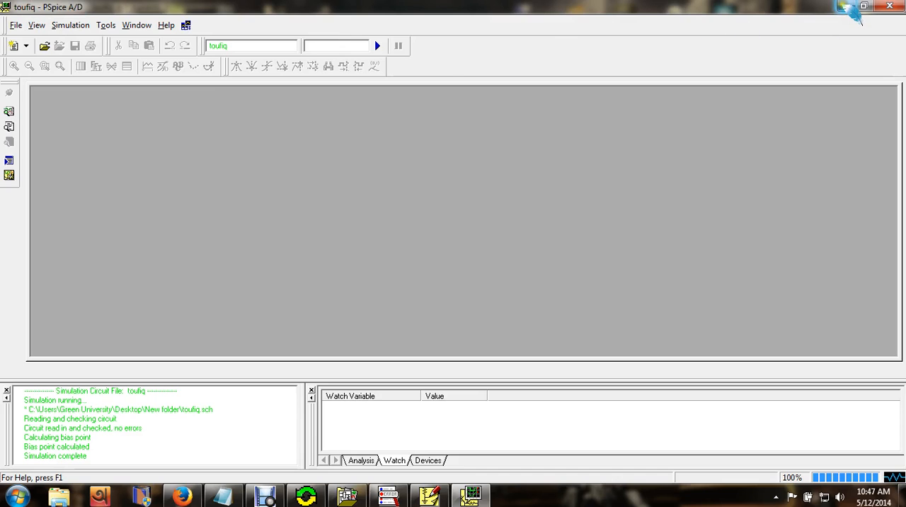
click(847, 7)
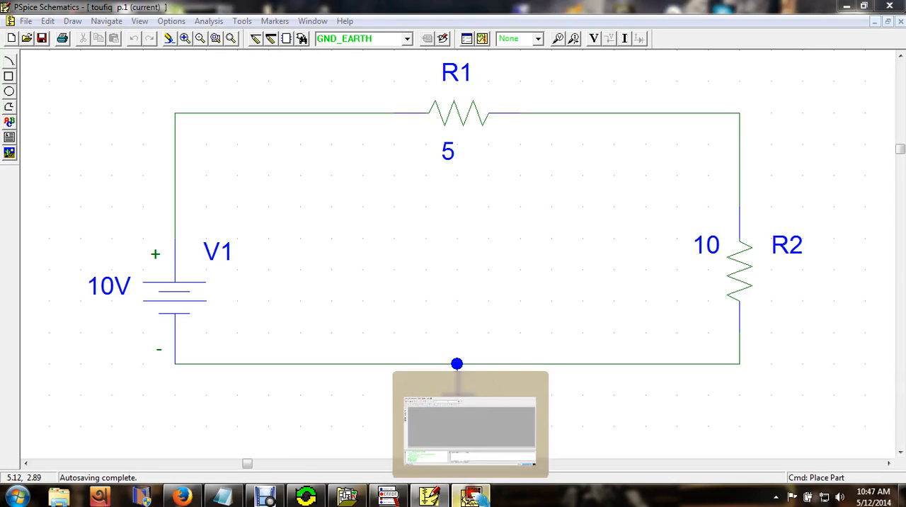
click(471, 496)
click(849, 6)
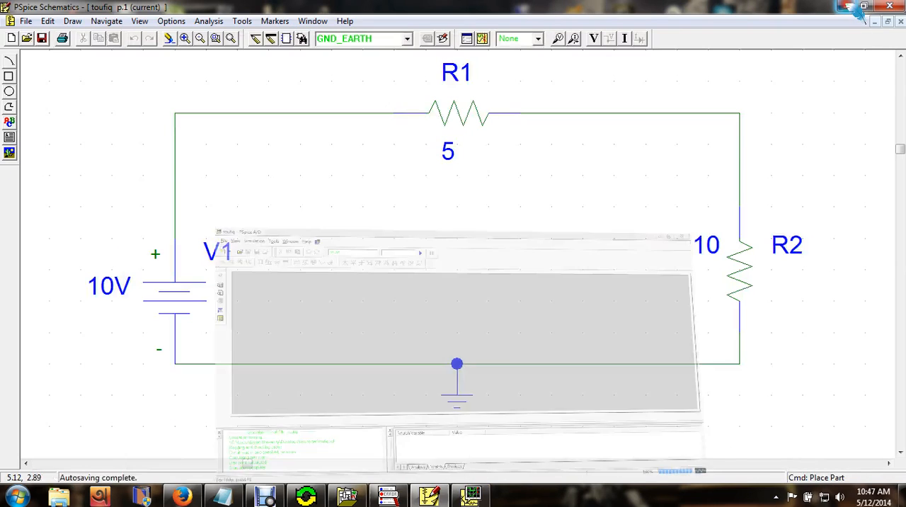
- Display the bias voltages and bias currents on the schematic
click(595, 39)
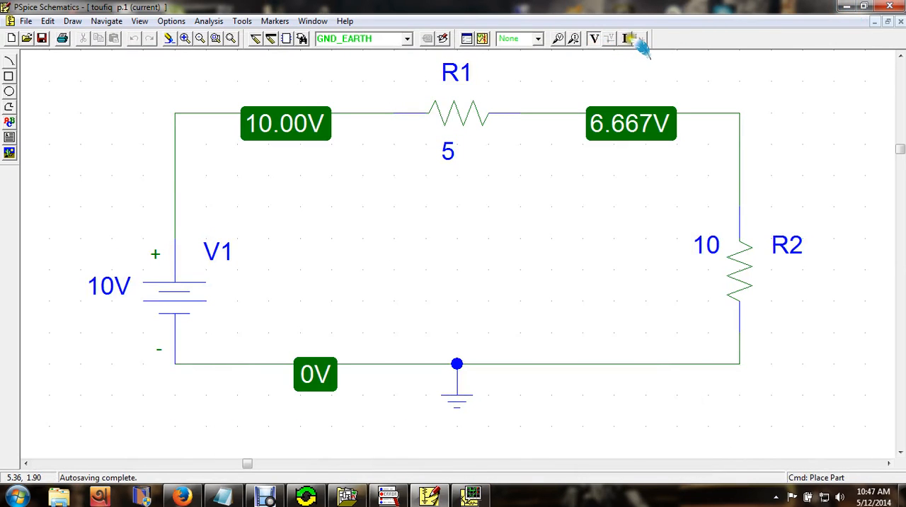
click(629, 39)
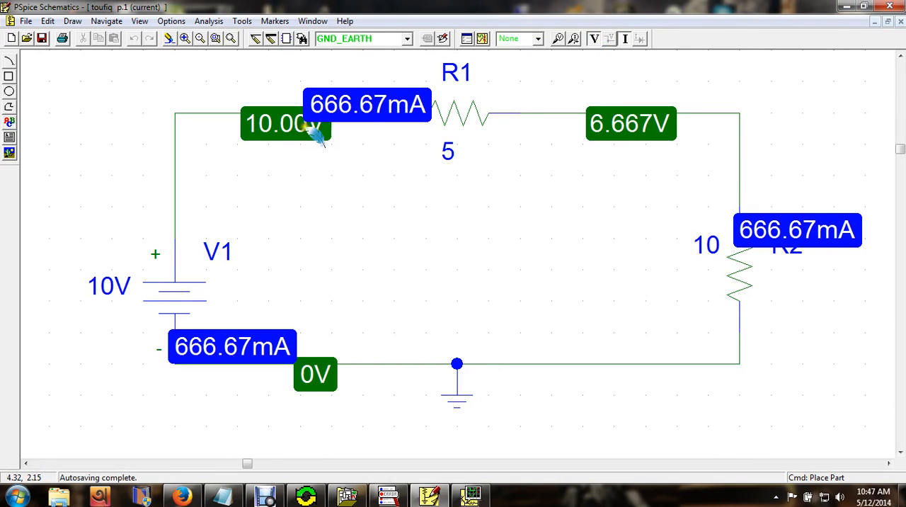
- Move the 10.00V voltage label down below the top wire, clear of the current label, and select R1's current label
click(273, 139)
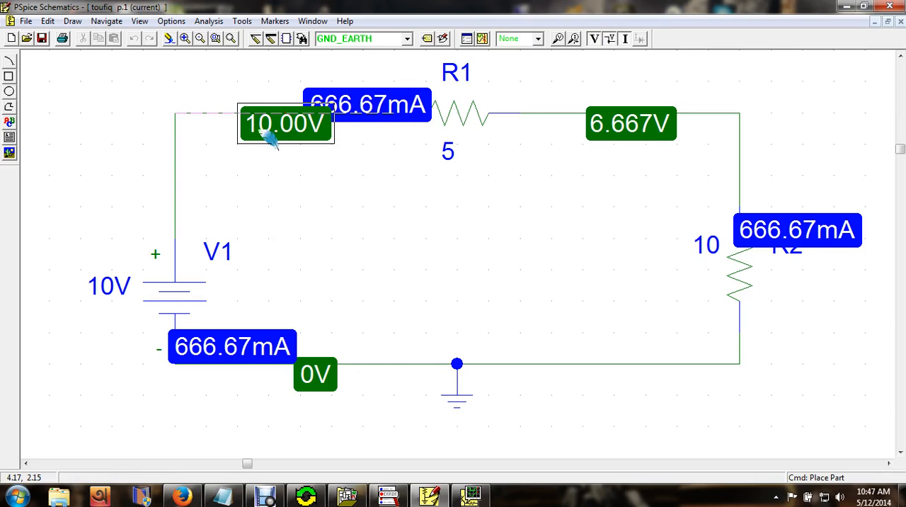
drag(274, 141, 268, 190)
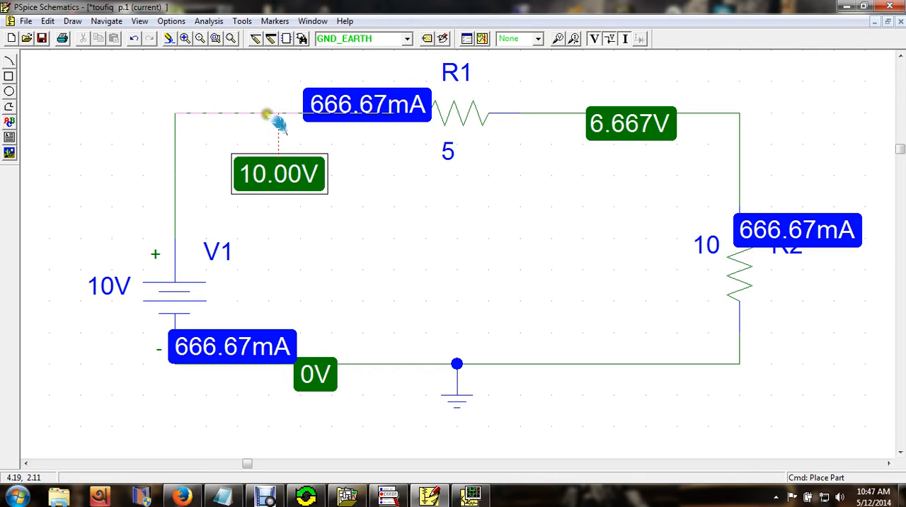
click(340, 147)
click(348, 92)
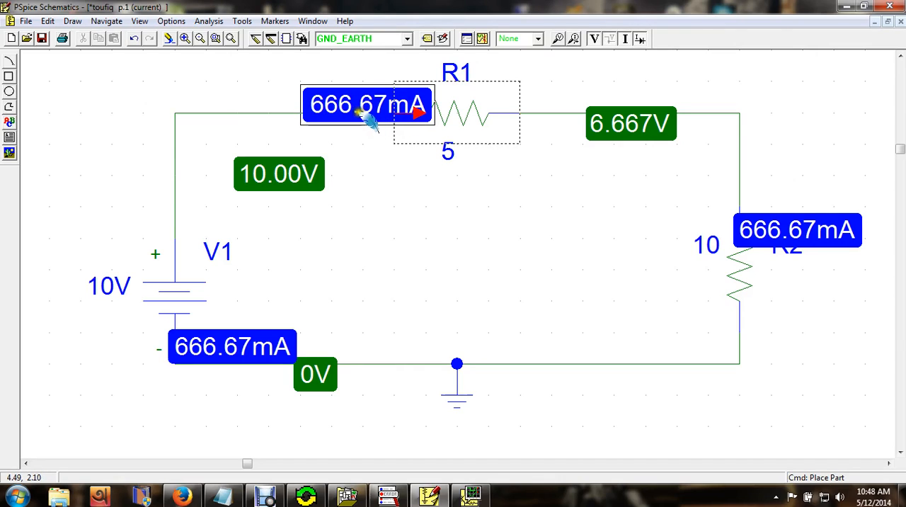
- Move R1's current label up above the top wire so that it no longer covers the wire
click(429, 121)
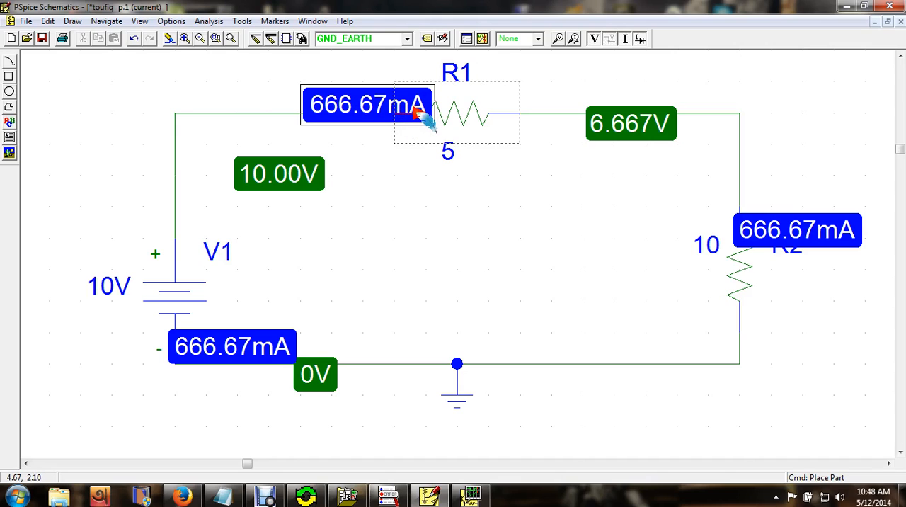
click(417, 112)
click(417, 112)
drag(372, 107, 327, 85)
click(348, 135)
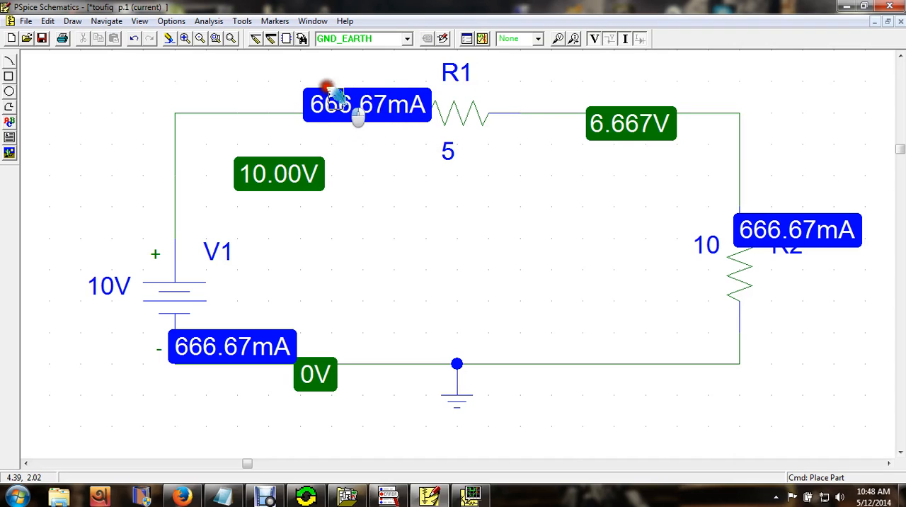
click(361, 105)
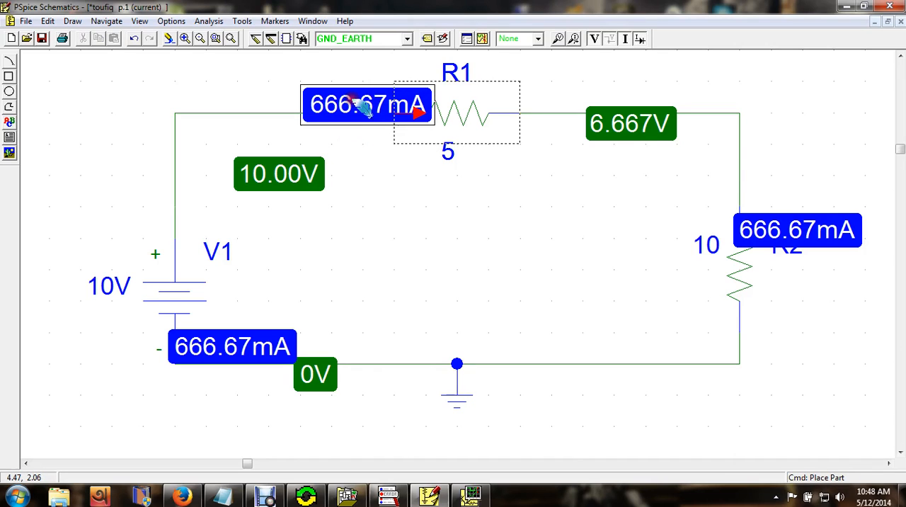
drag(361, 105, 343, 86)
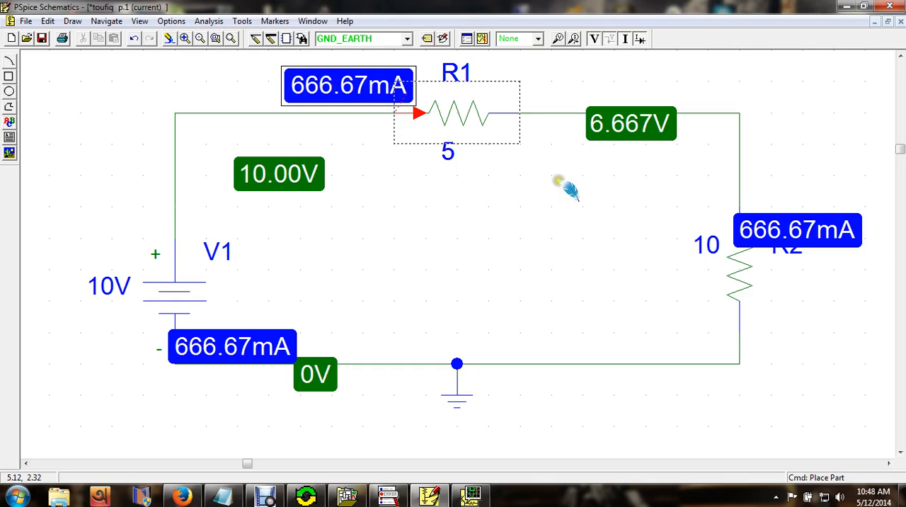
- Move R2's current label up and away from the resistor so that it no longer covers the R2 name
click(596, 126)
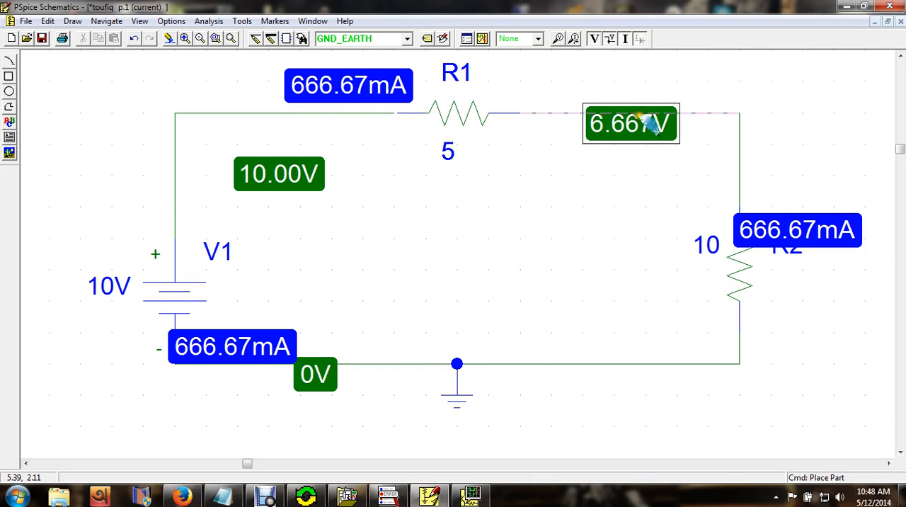
click(768, 232)
click(823, 231)
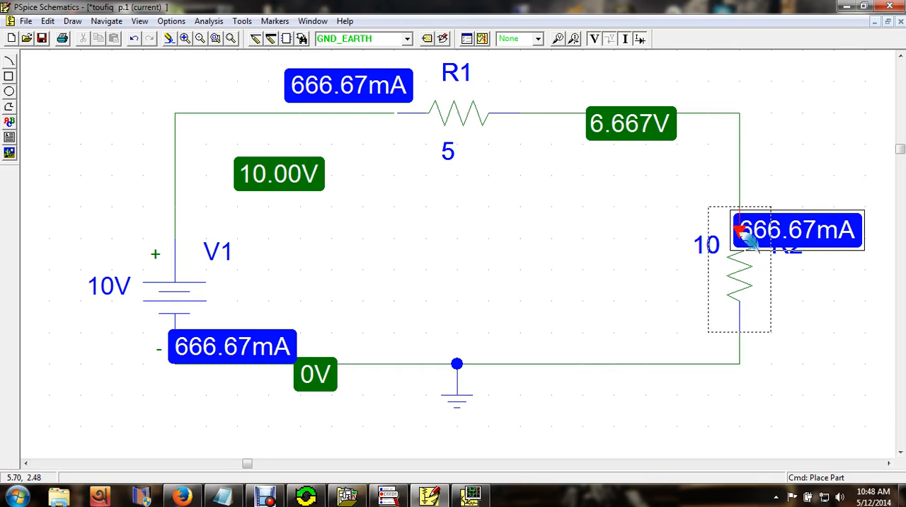
drag(738, 230, 784, 201)
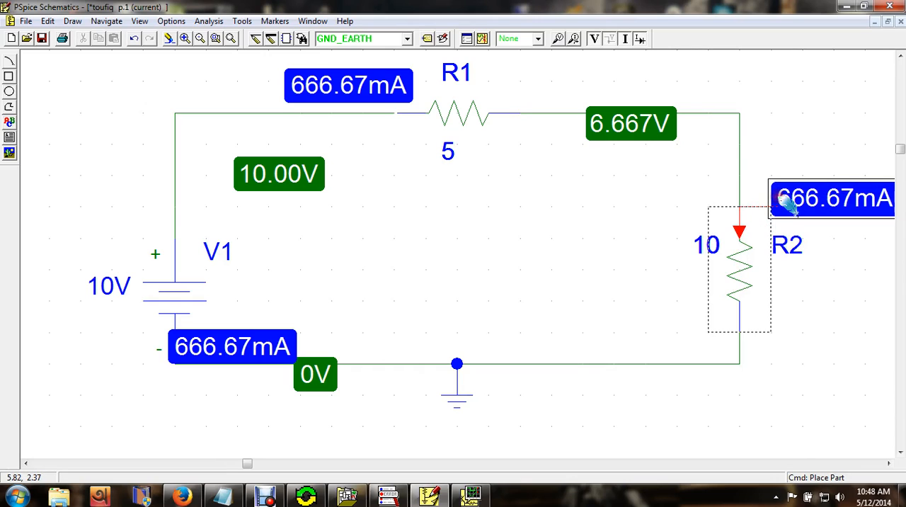
click(739, 225)
- Select V1's current label to check the current direction through the source, and clear the selection
drag(535, 200, 514, 253)
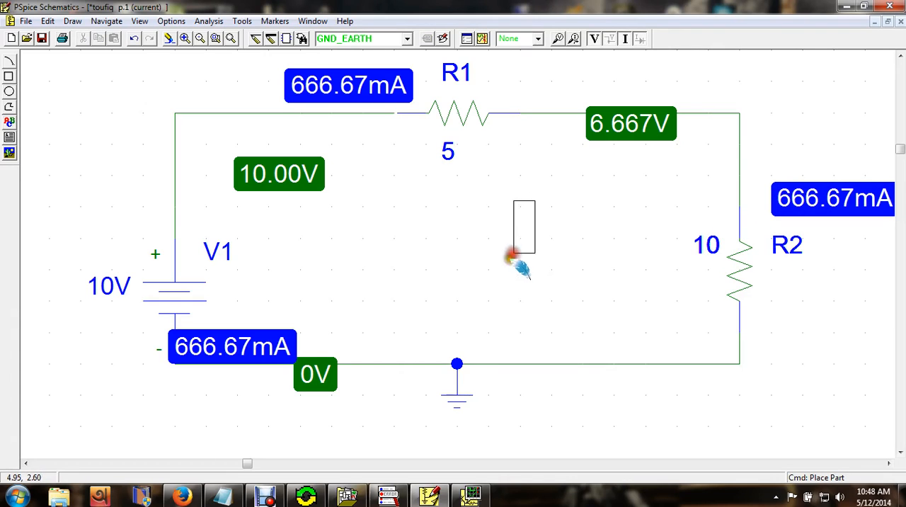
click(343, 409)
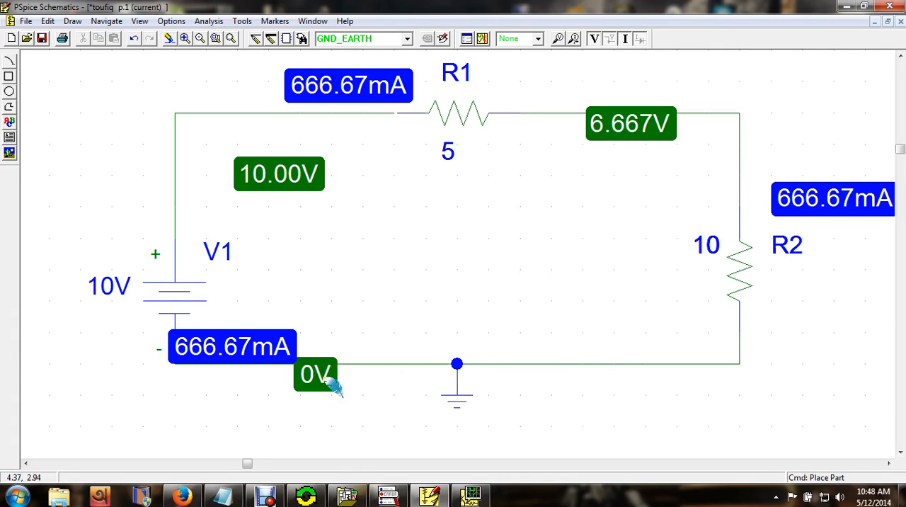
click(225, 344)
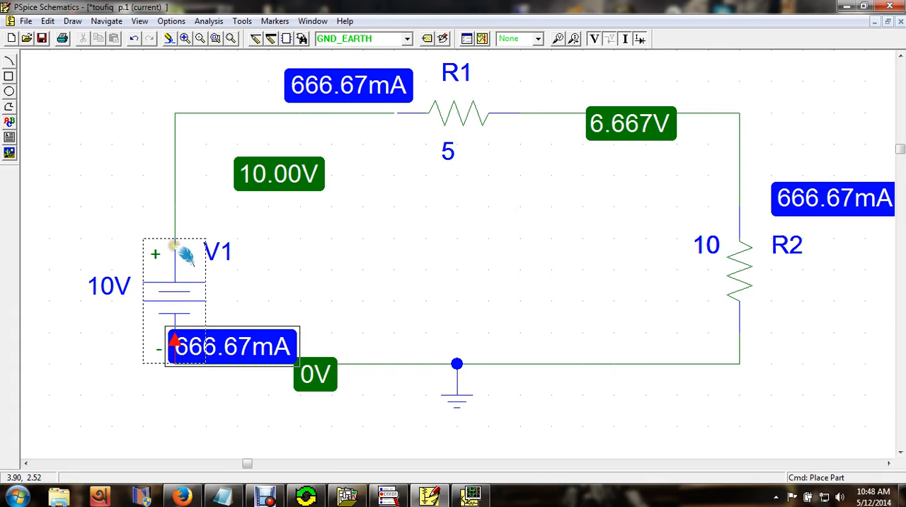
click(322, 270)
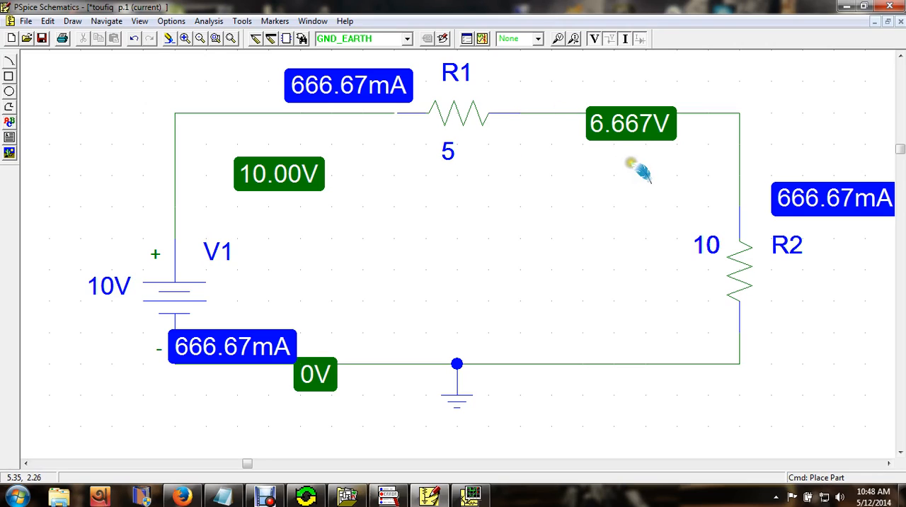
- Minimize the schematic, switch to the open Notepad window and clear the greeting line written there
click(847, 6)
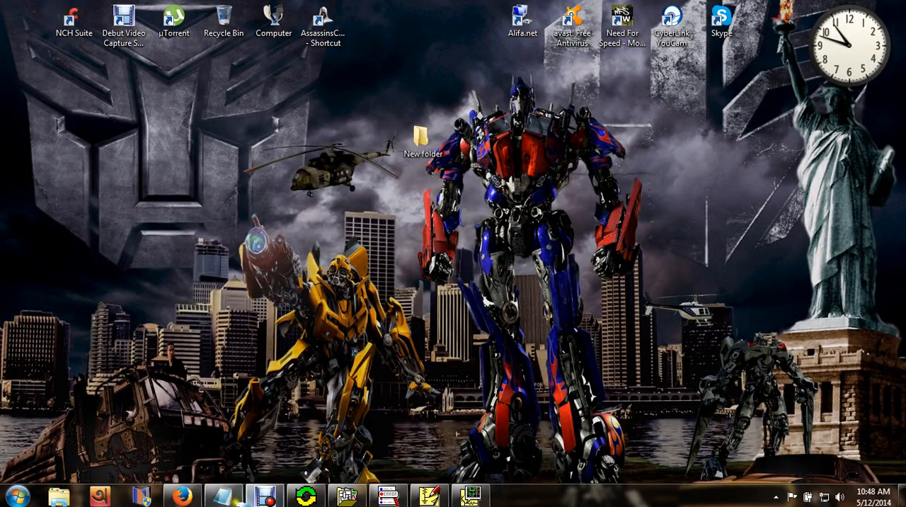
click(223, 496)
drag(693, 247, 274, 246)
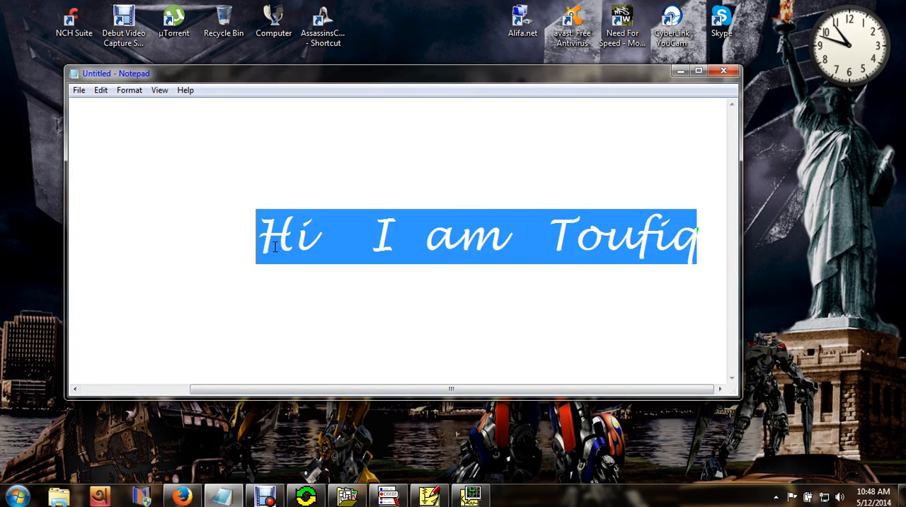
text(Th)
double_click(275, 247)
text(nk)
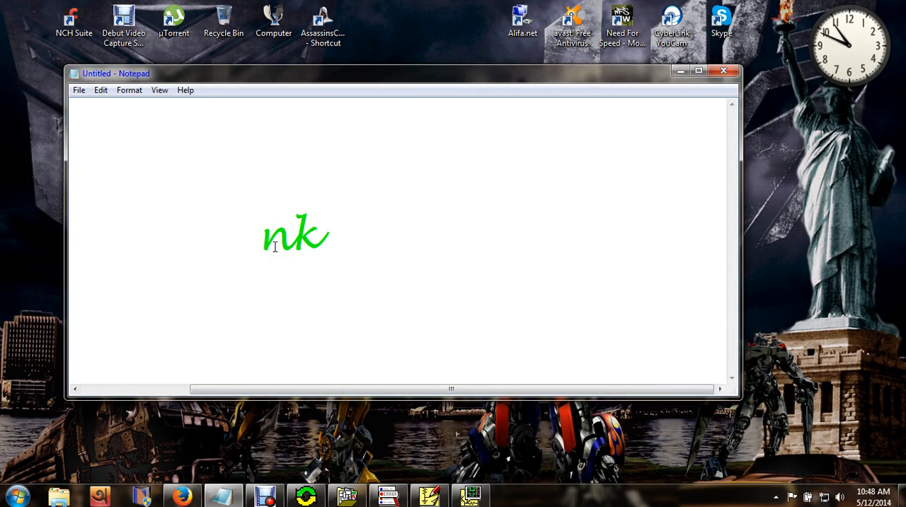
key(BackSpace)
key(BackSpace)
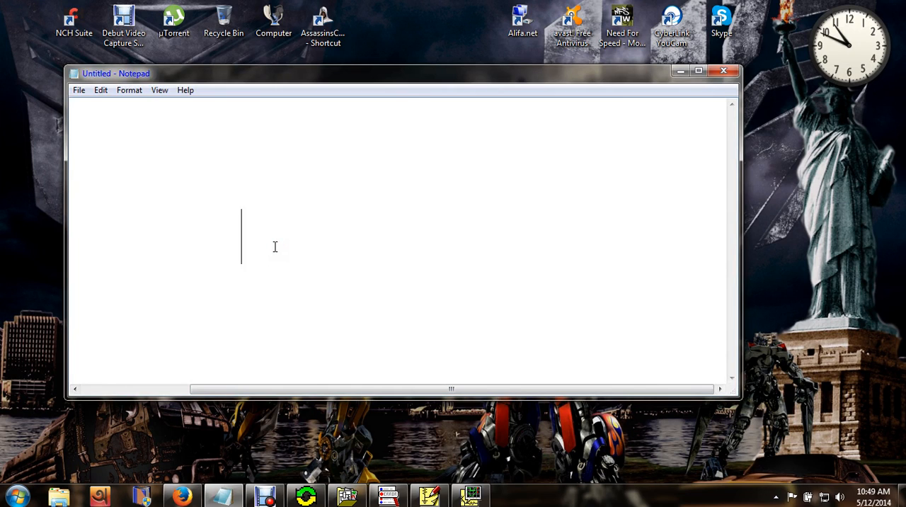
- Write the closing line "Thnak you for wa" in the empty note
text(Thnak yp)
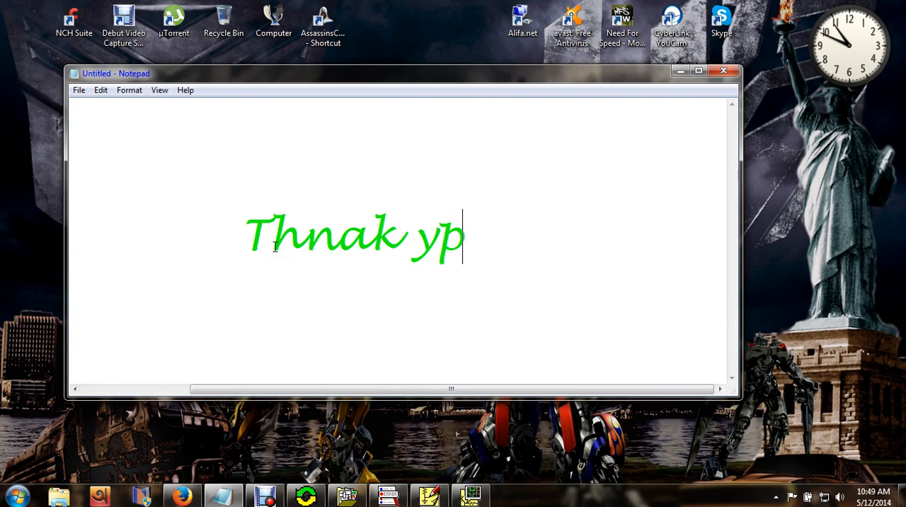
key(BackSpace)
text(ou)
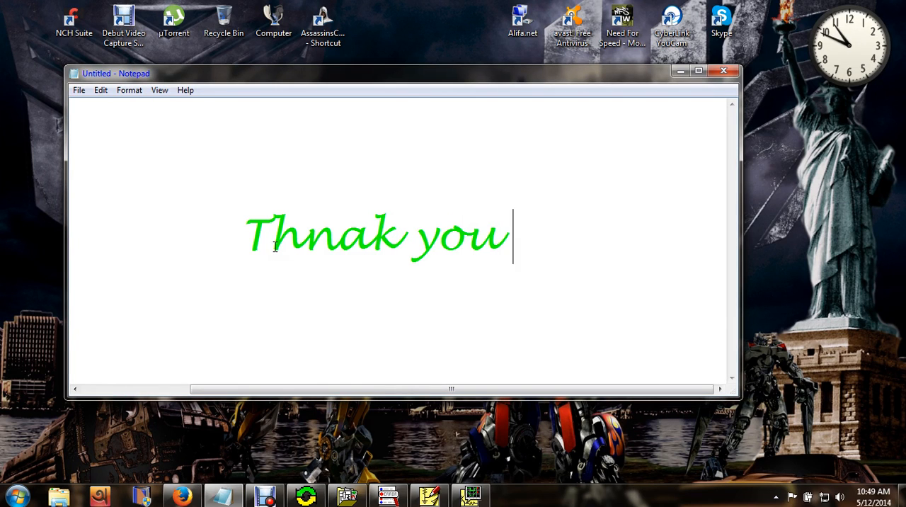
text( for wa)
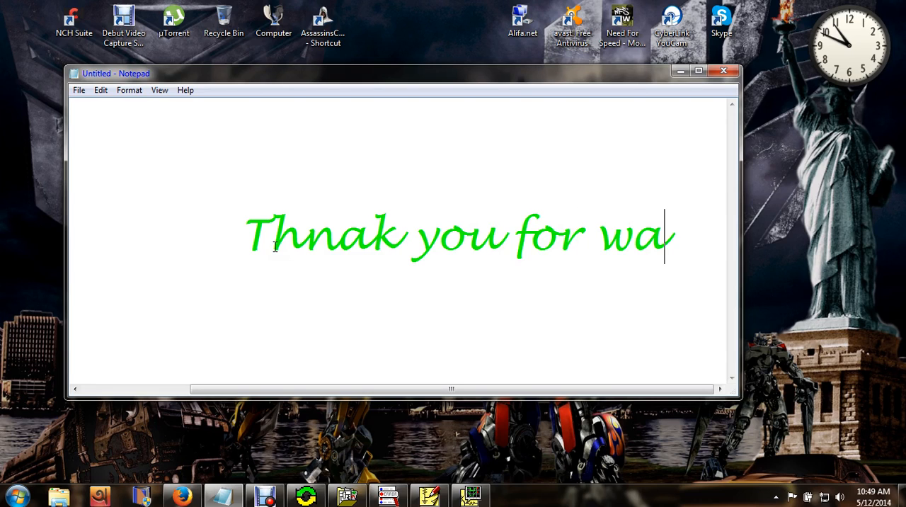